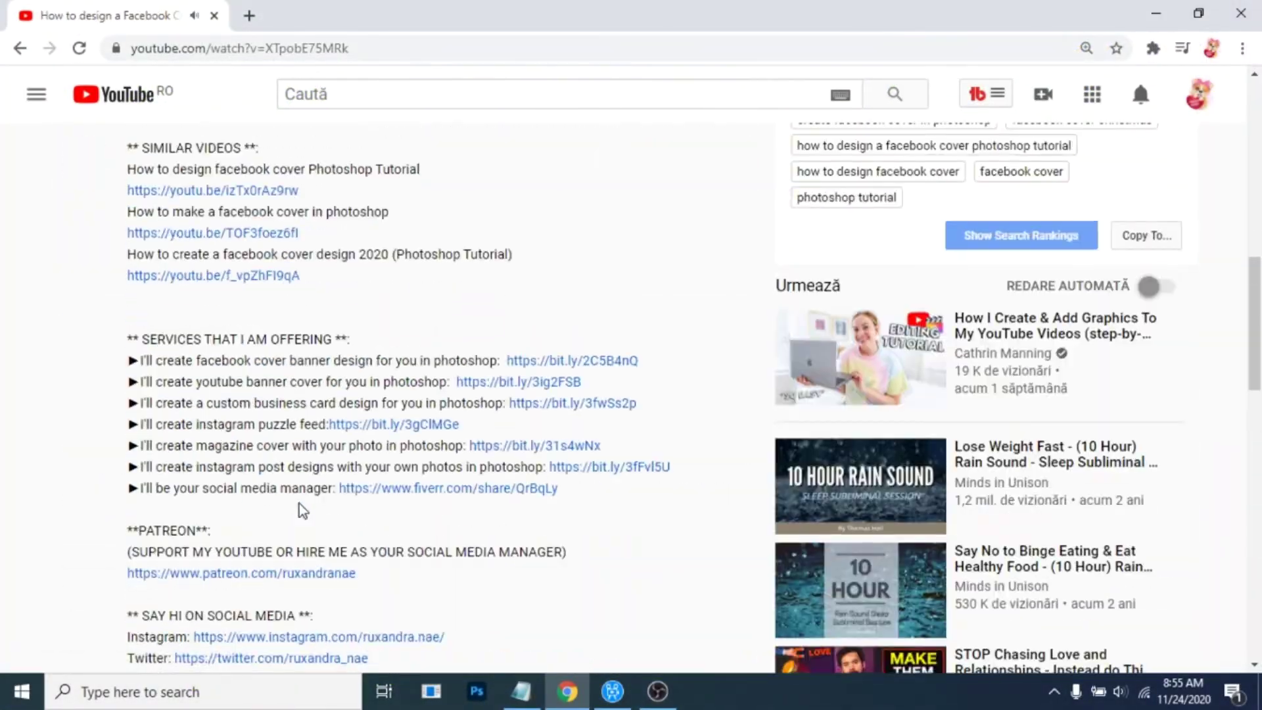
- Scroll the YouTube description to the services list and open the Facebook cover banner Fiverr gig (€13.28)
click(562, 362)
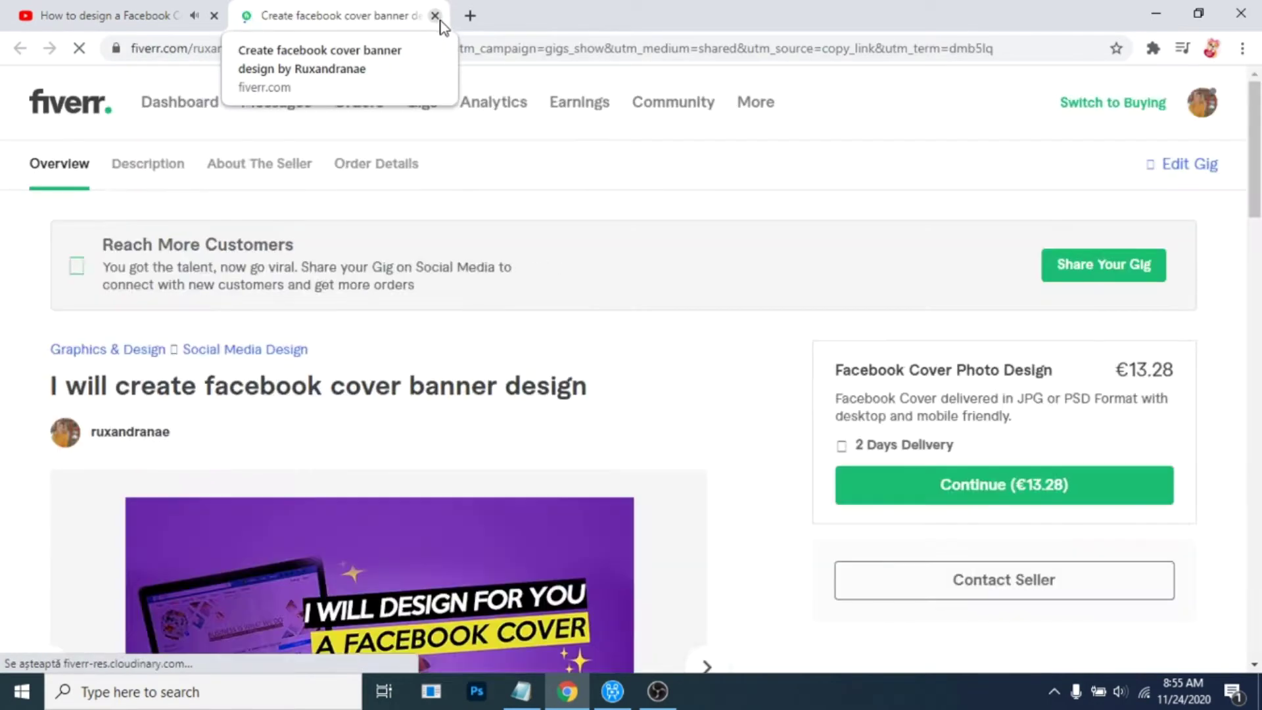
scroll(944, 389, down, 4)
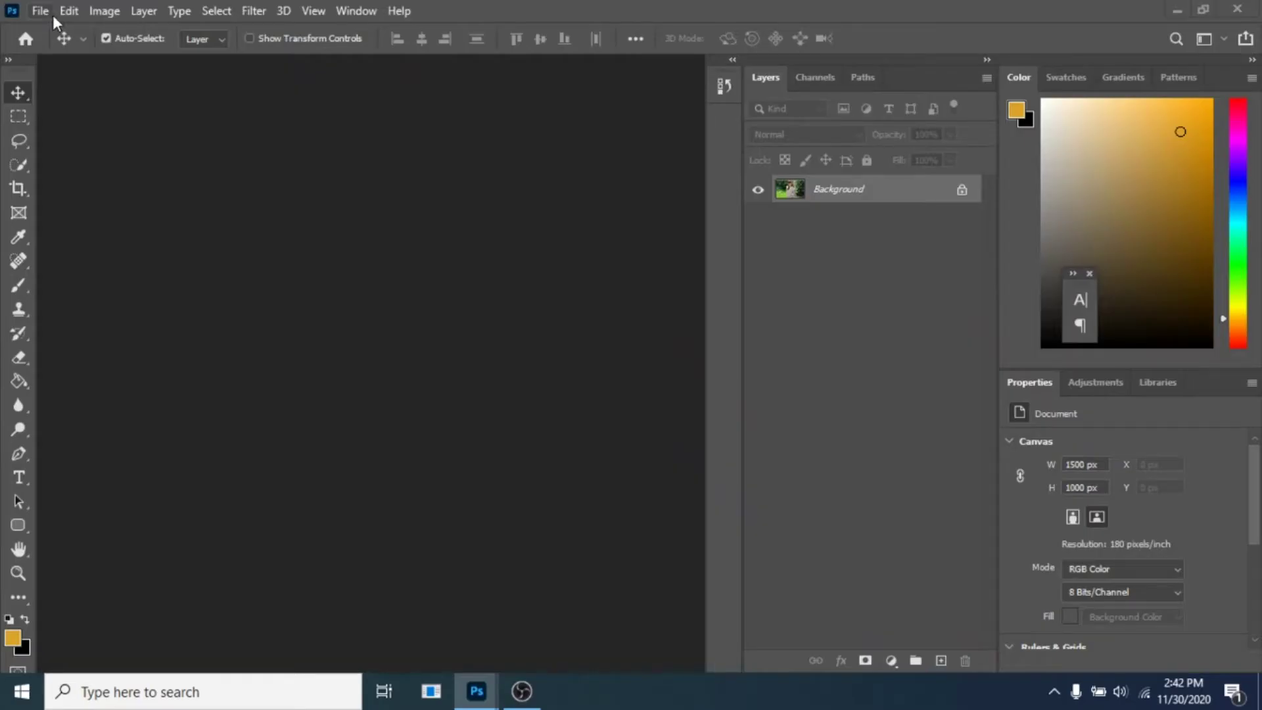
- Create a new 1000 × 1000 px document and enlarge its window
click(41, 11)
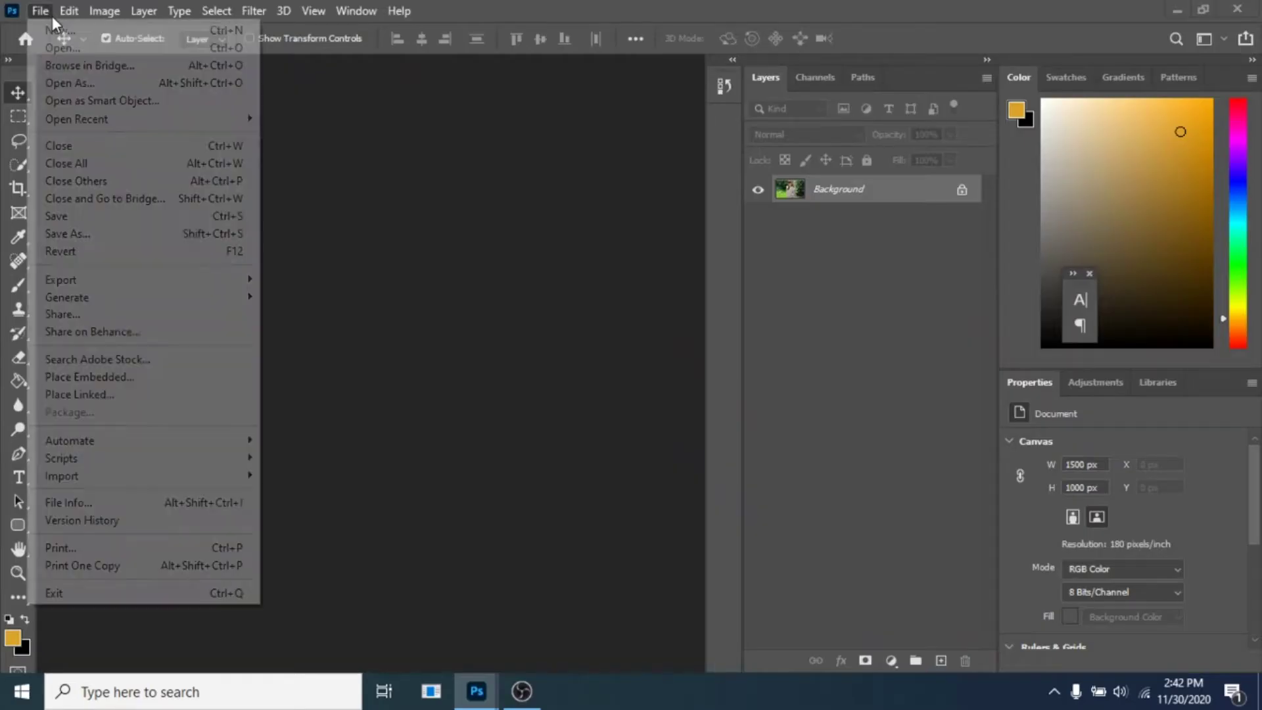
click(54, 33)
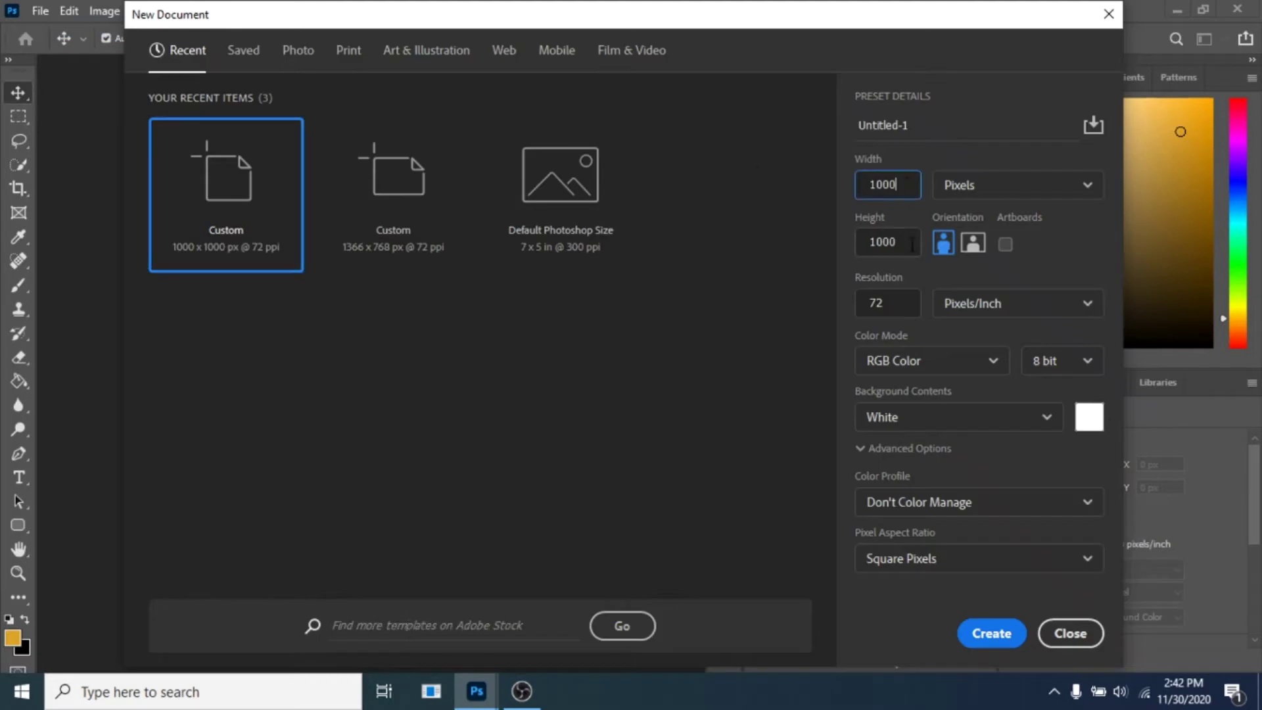
click(912, 242)
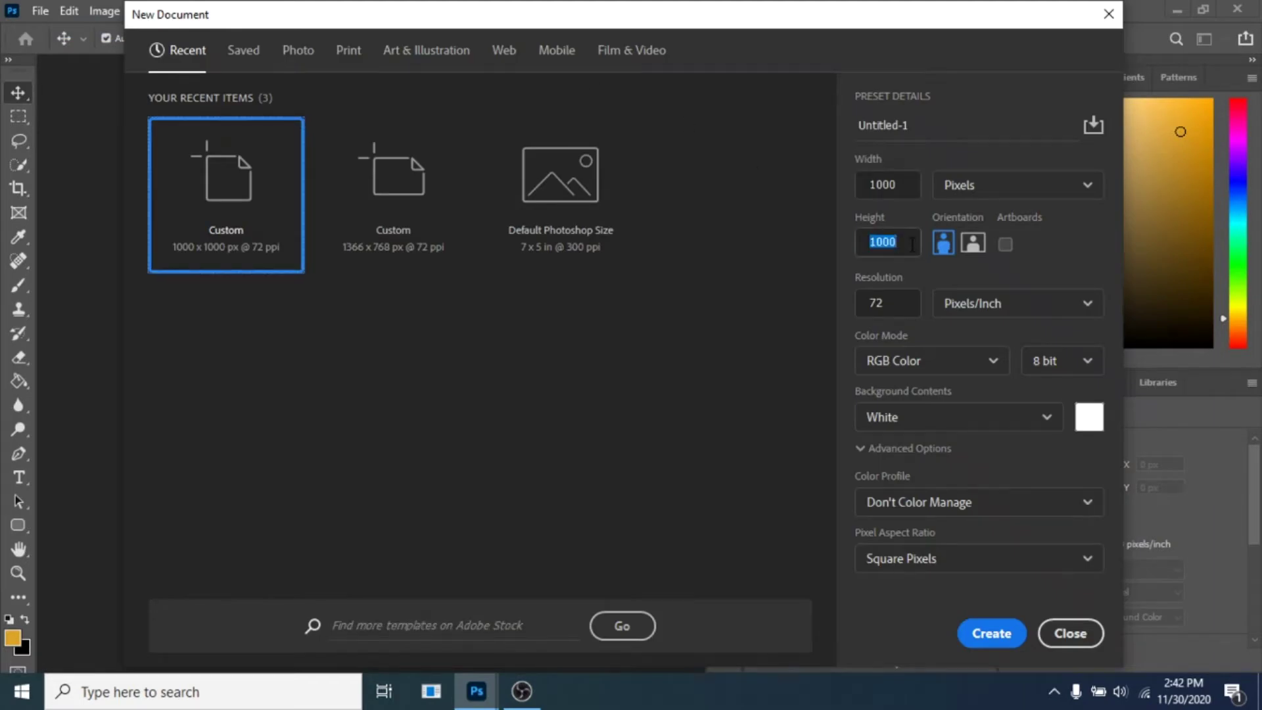
click(1000, 628)
drag(339, 135, 335, 87)
drag(535, 589, 611, 651)
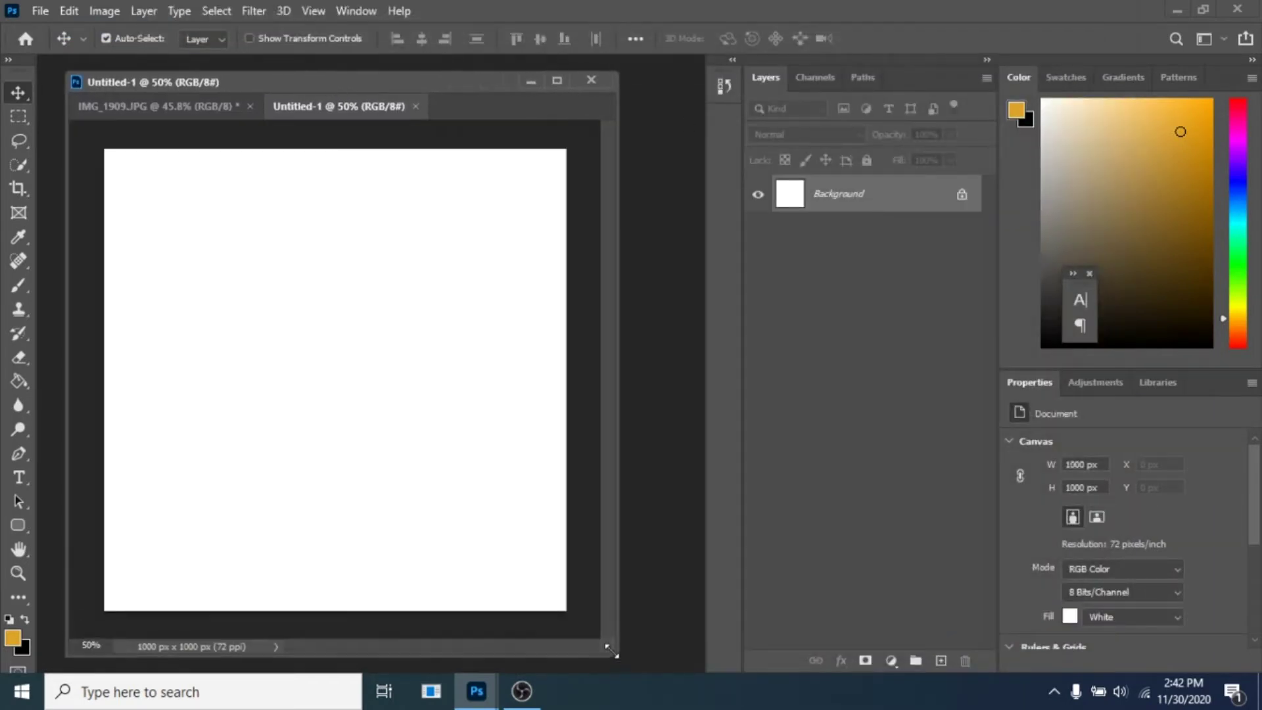
- Draw a 608 × 608 px orange rounded-rectangle square with no stroke near the canvas centre
click(27, 519)
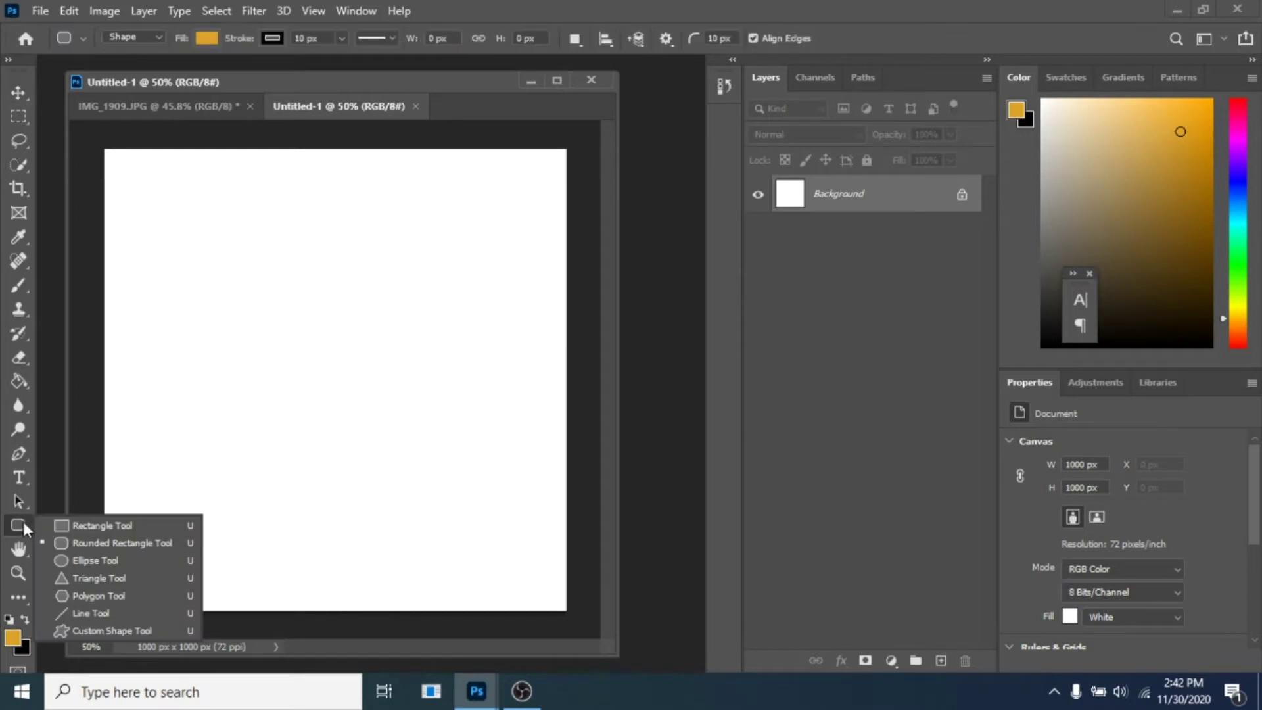
click(284, 40)
click(166, 75)
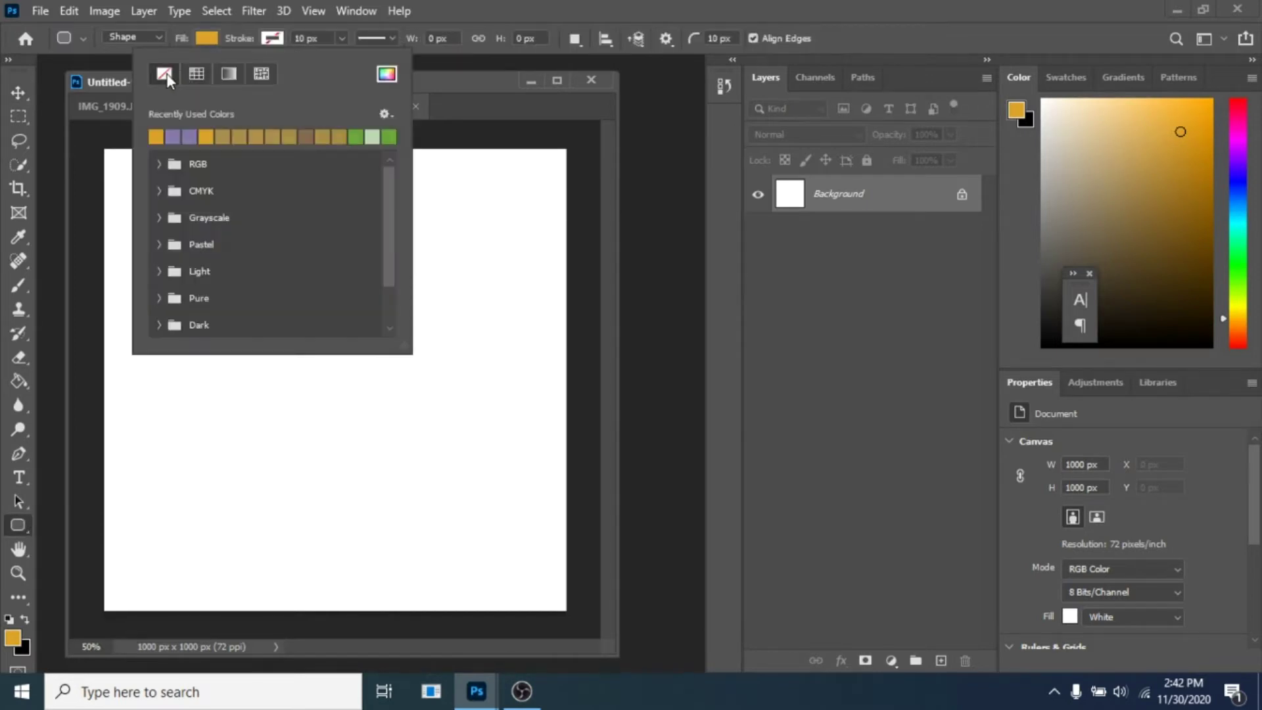
click(248, 448)
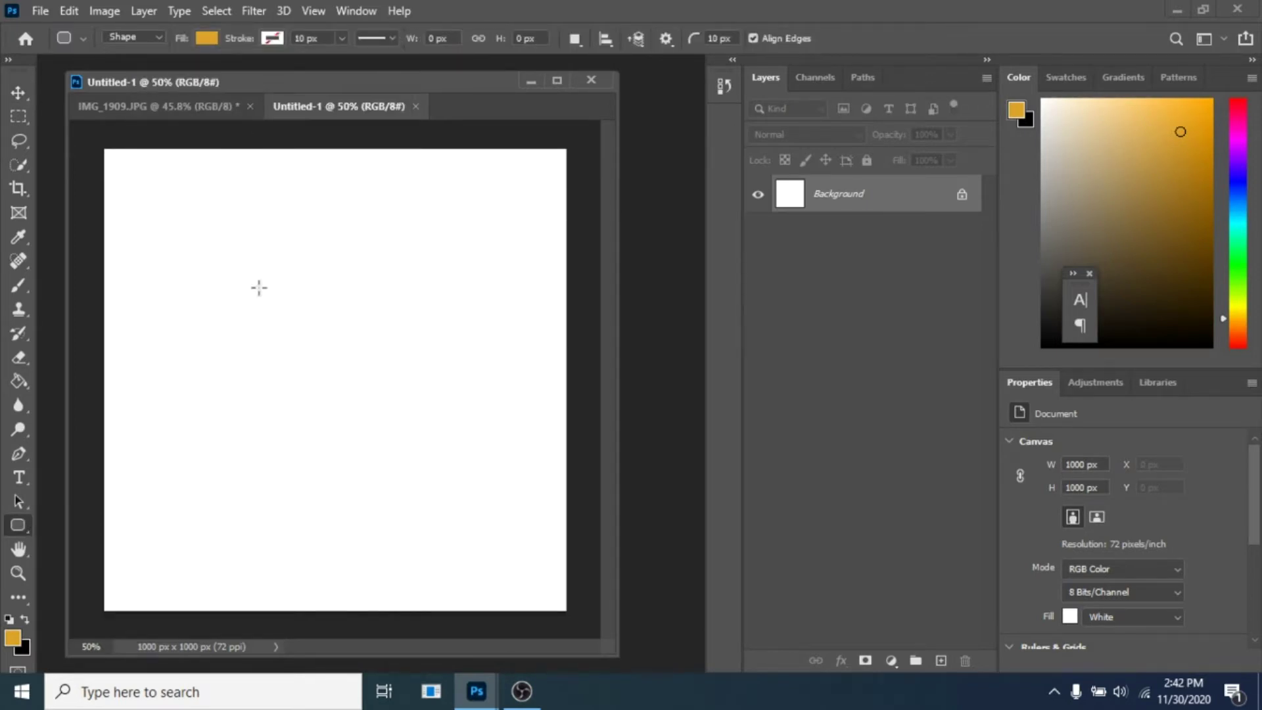
drag(205, 239, 485, 519)
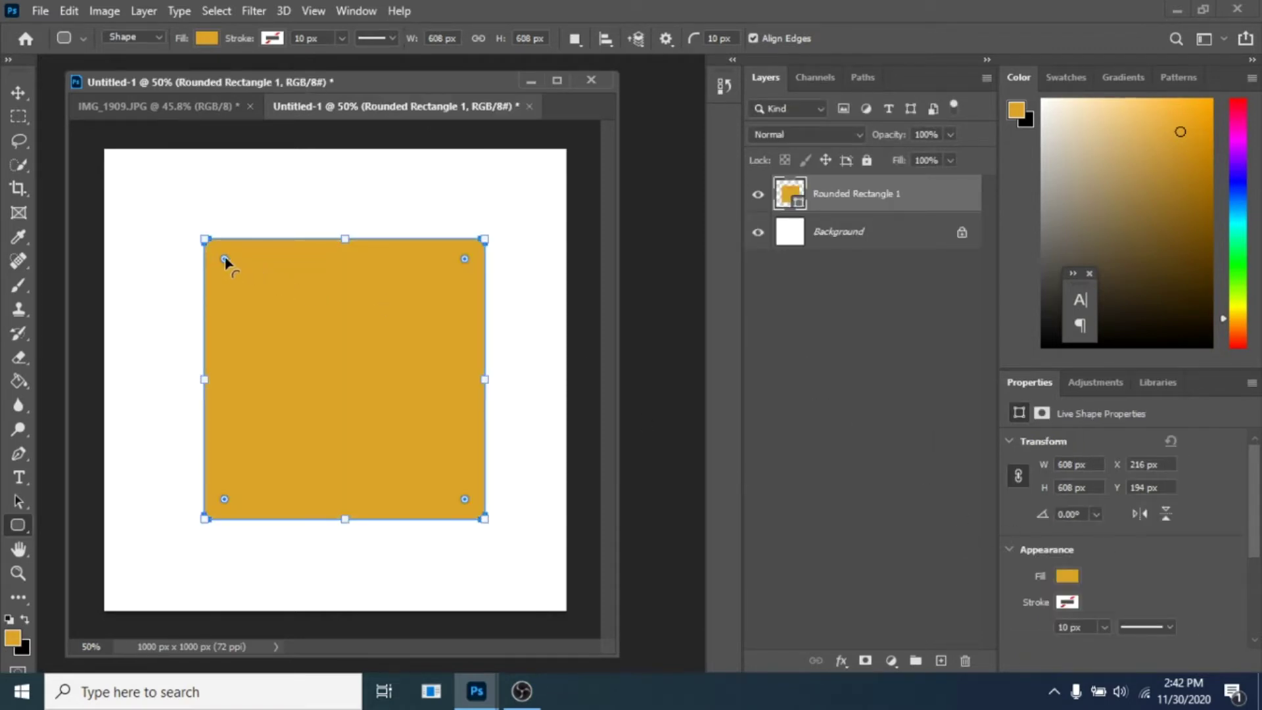
- Round the square's top corners into an arch with 0 px bottom corners, and pull out the photo window
drag(236, 268, 284, 286)
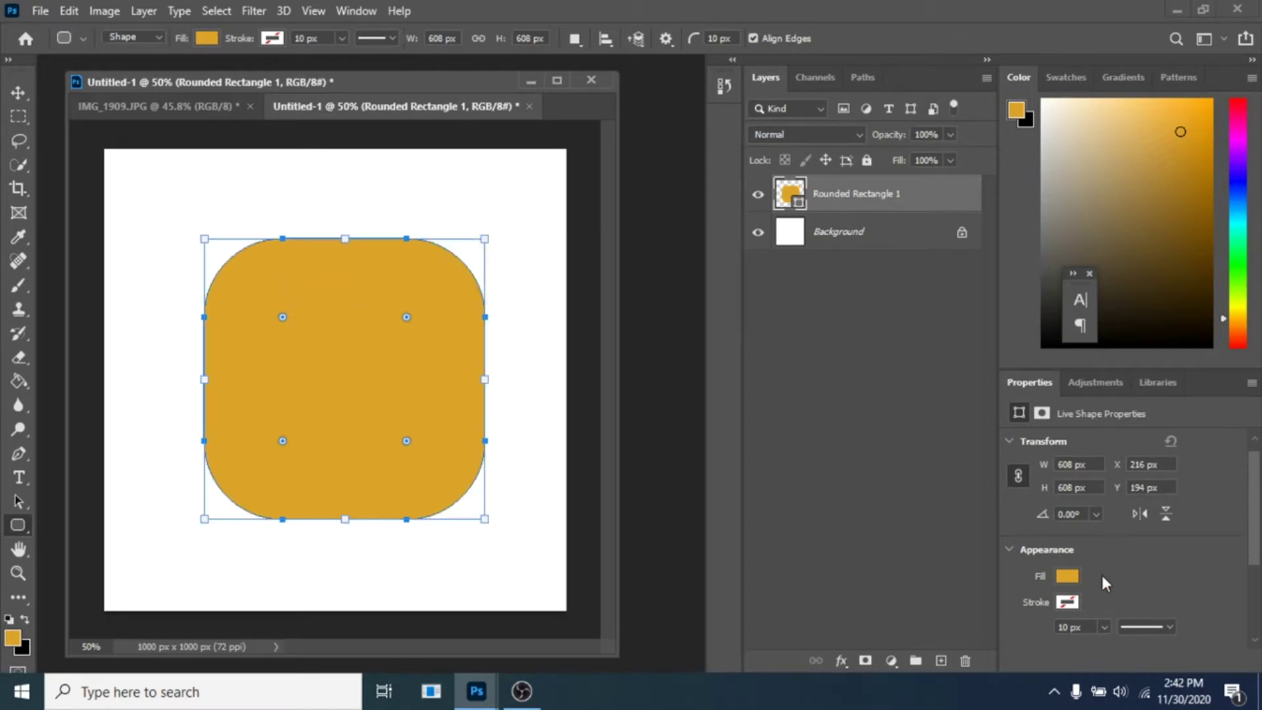
scroll(1102, 575, down, 2)
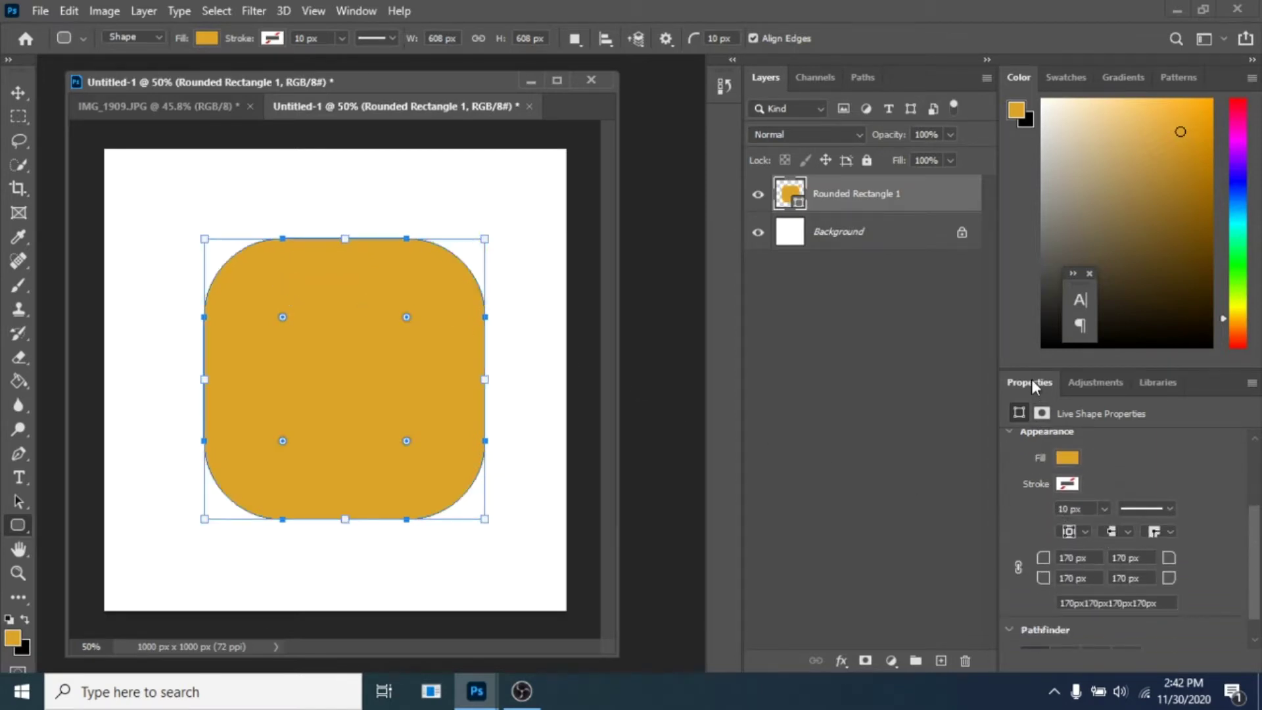
scroll(1078, 572, down, 1)
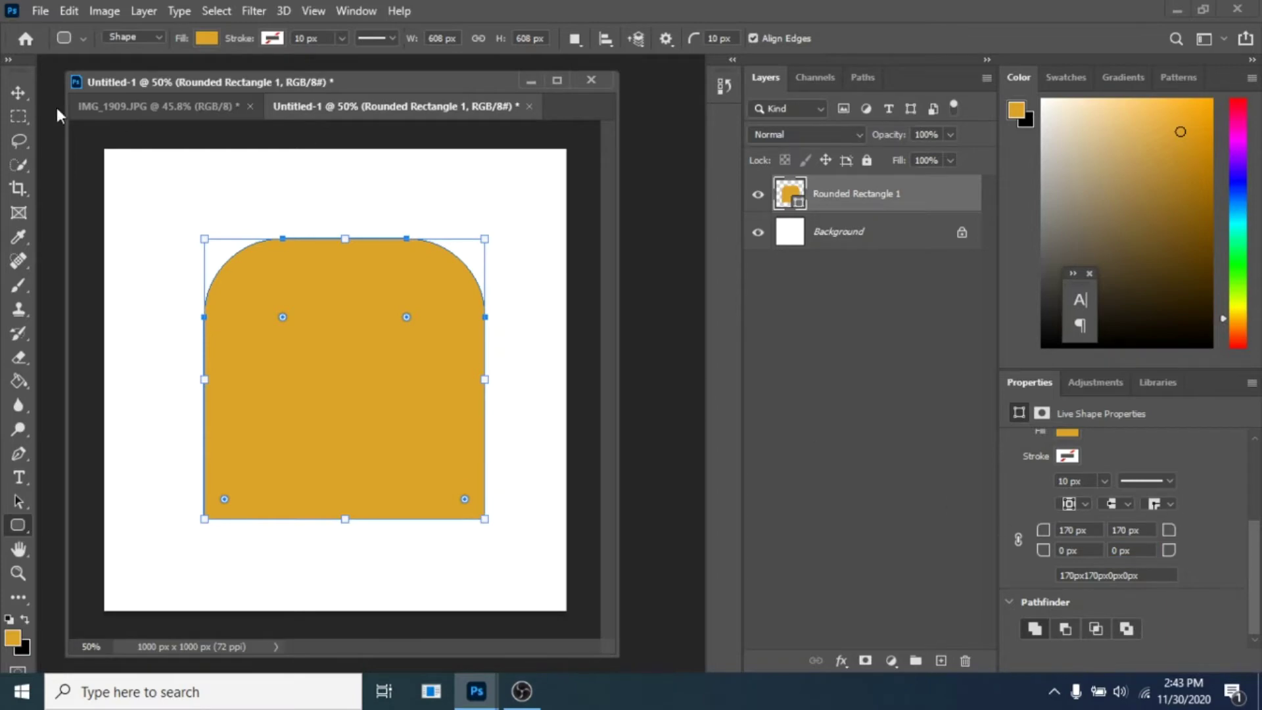
key(v)
drag(158, 106, 148, 292)
- Bring IMG_1909 in, clip it to the arch, and scale it to 70% width so the woman fits
drag(296, 461, 367, 255)
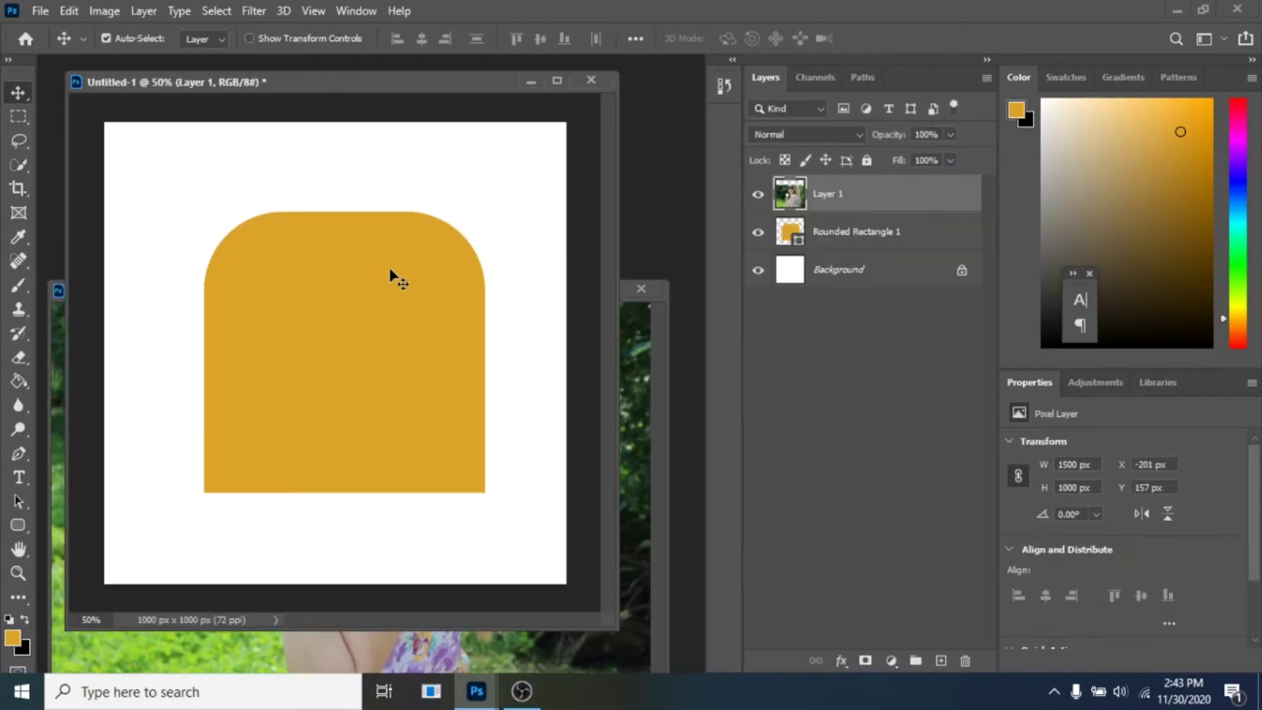
key(ctrl+alt+g)
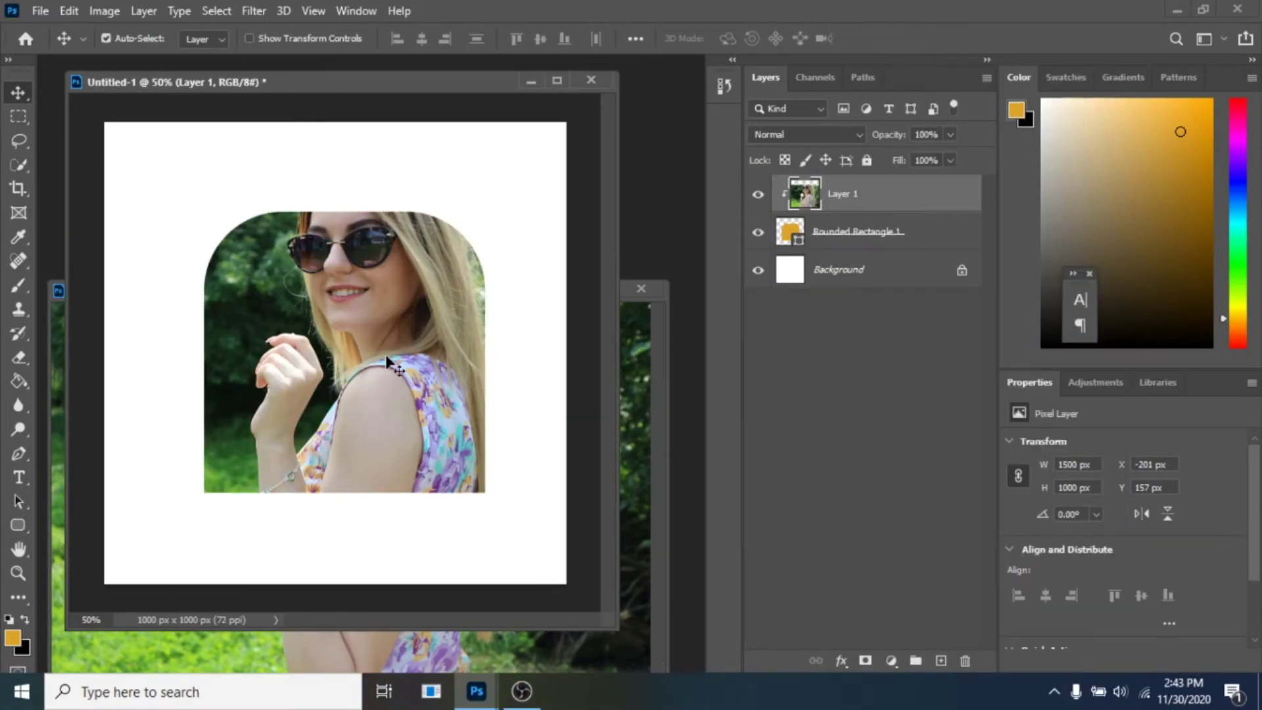
drag(388, 362, 388, 370)
key(ctrl+t)
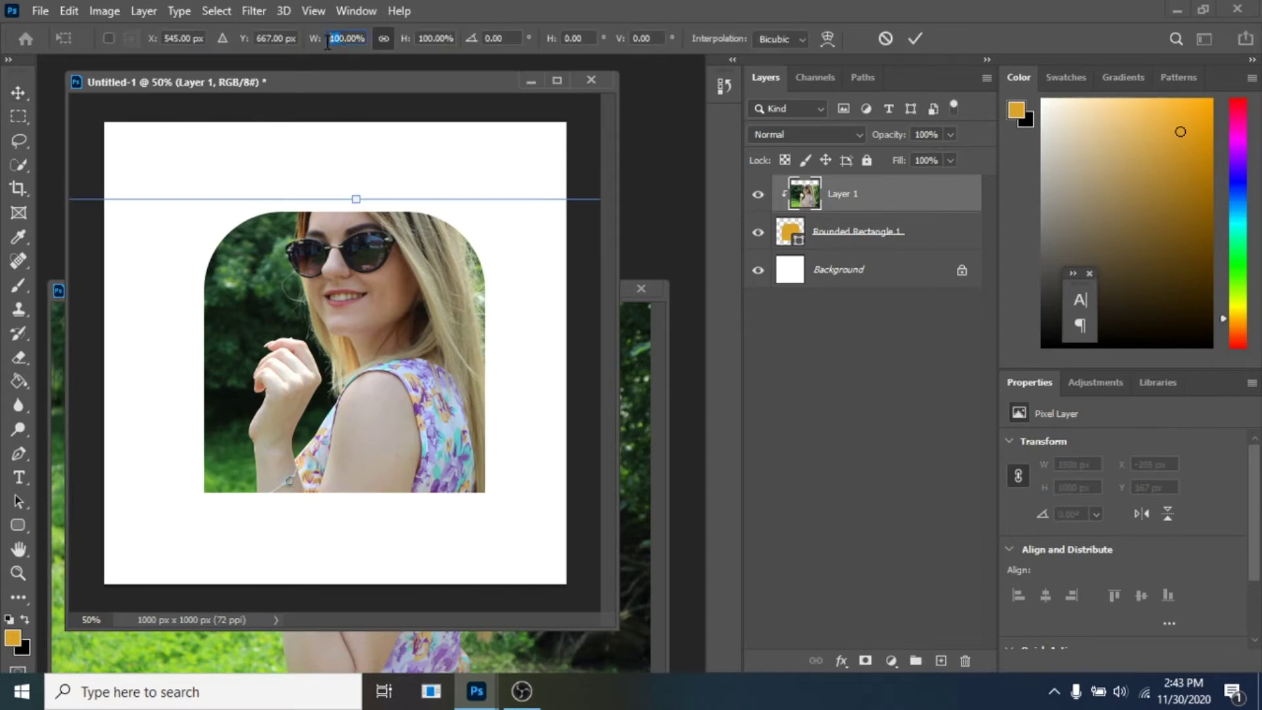
text(70)
key(Return)
drag(336, 365, 324, 309)
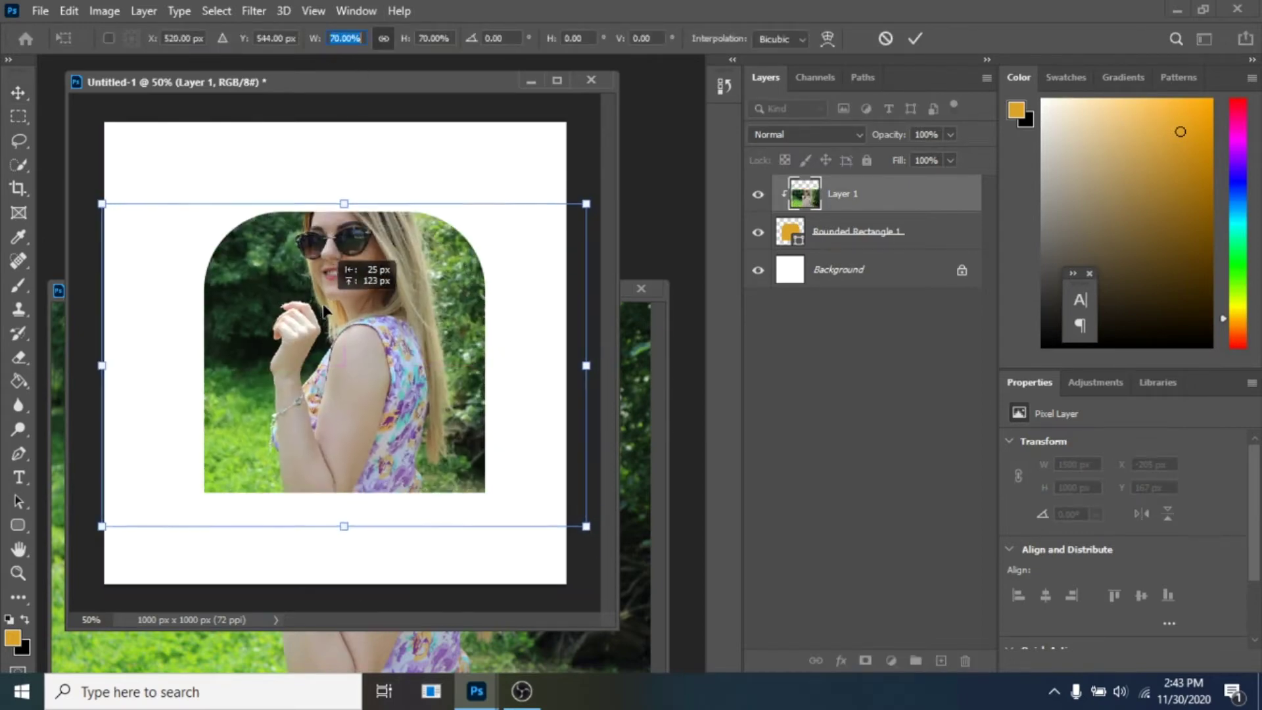
key(Return)
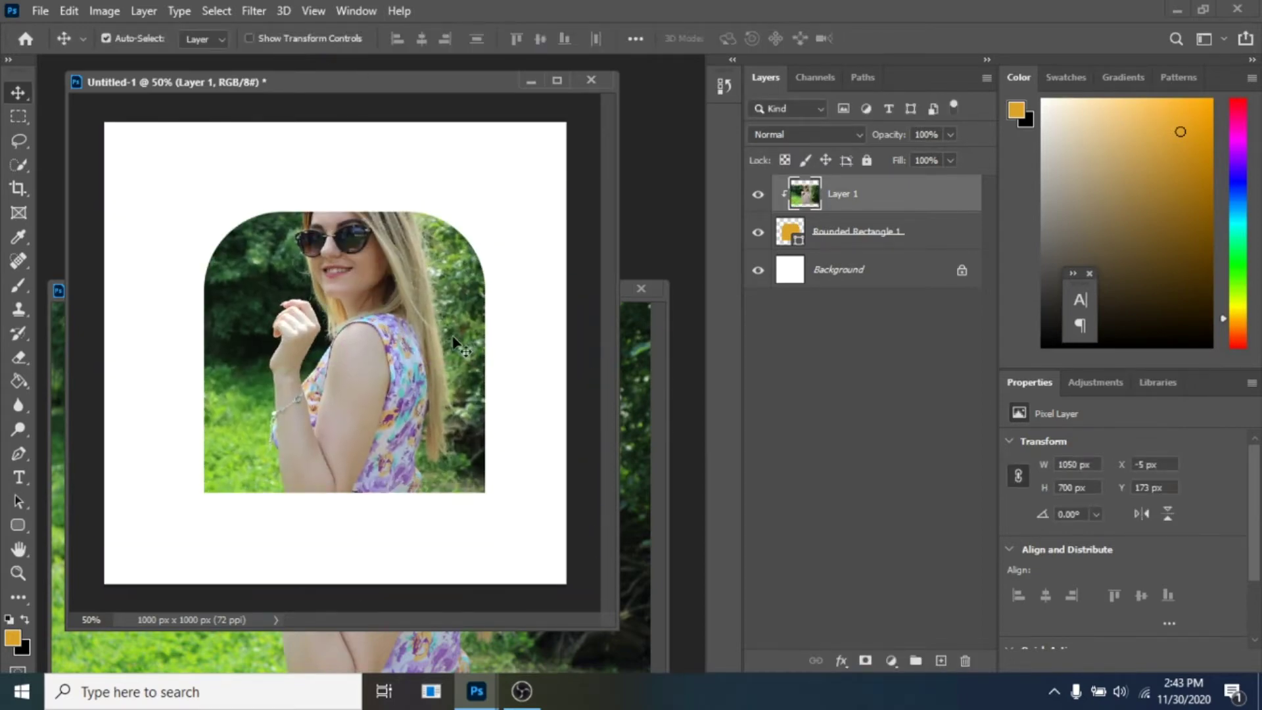
click(842, 282)
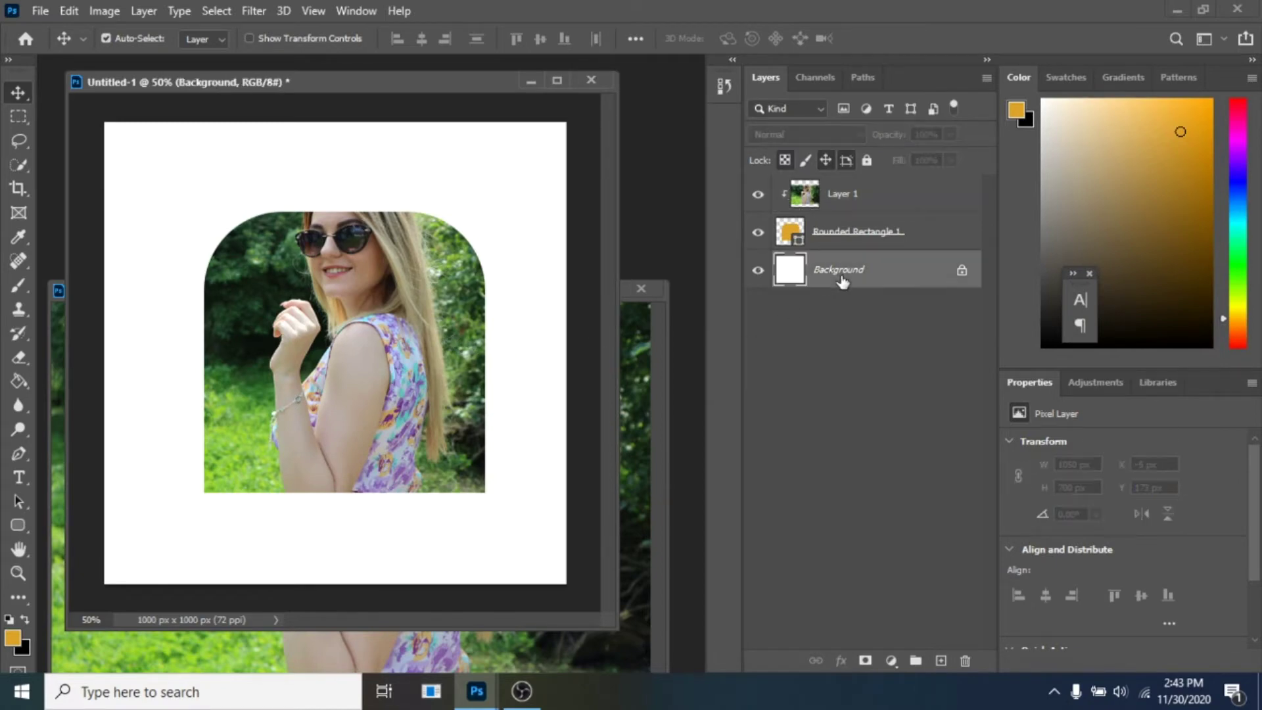
- Type 'love life and she will' in a canvas-sized text box and paste it repeatedly to fill it
click(18, 480)
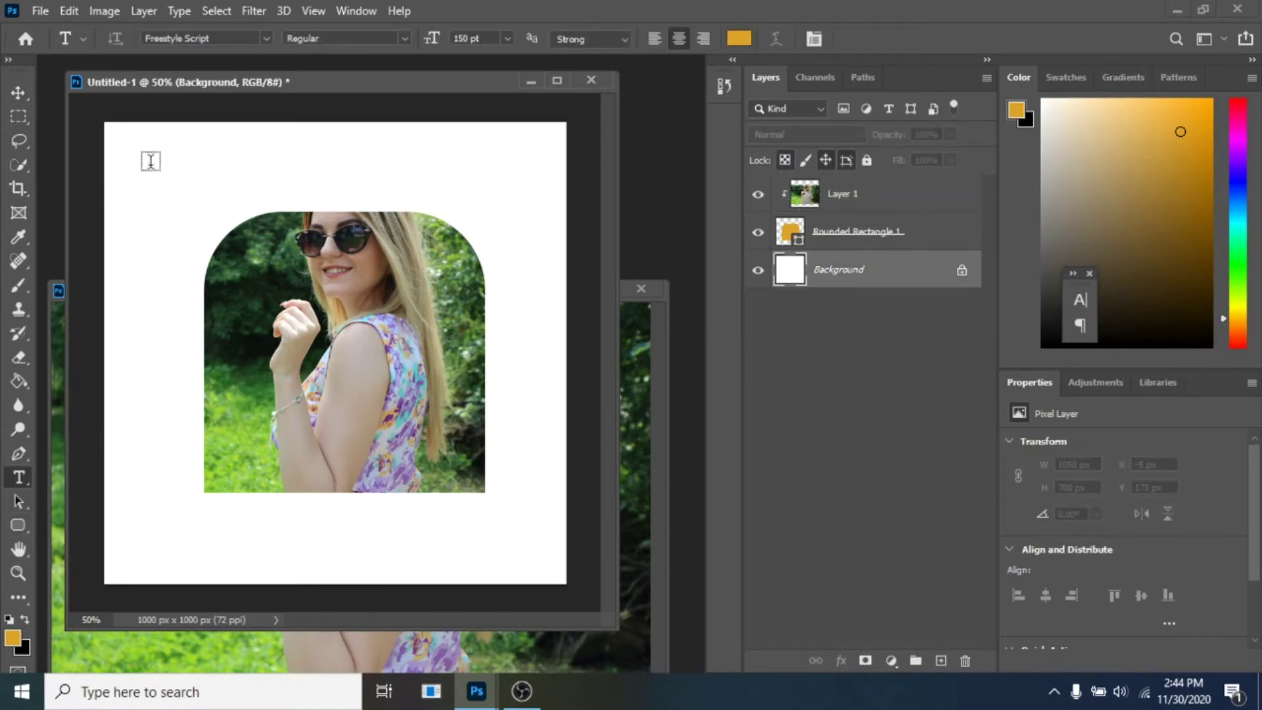
drag(141, 159, 548, 557)
text(love li)
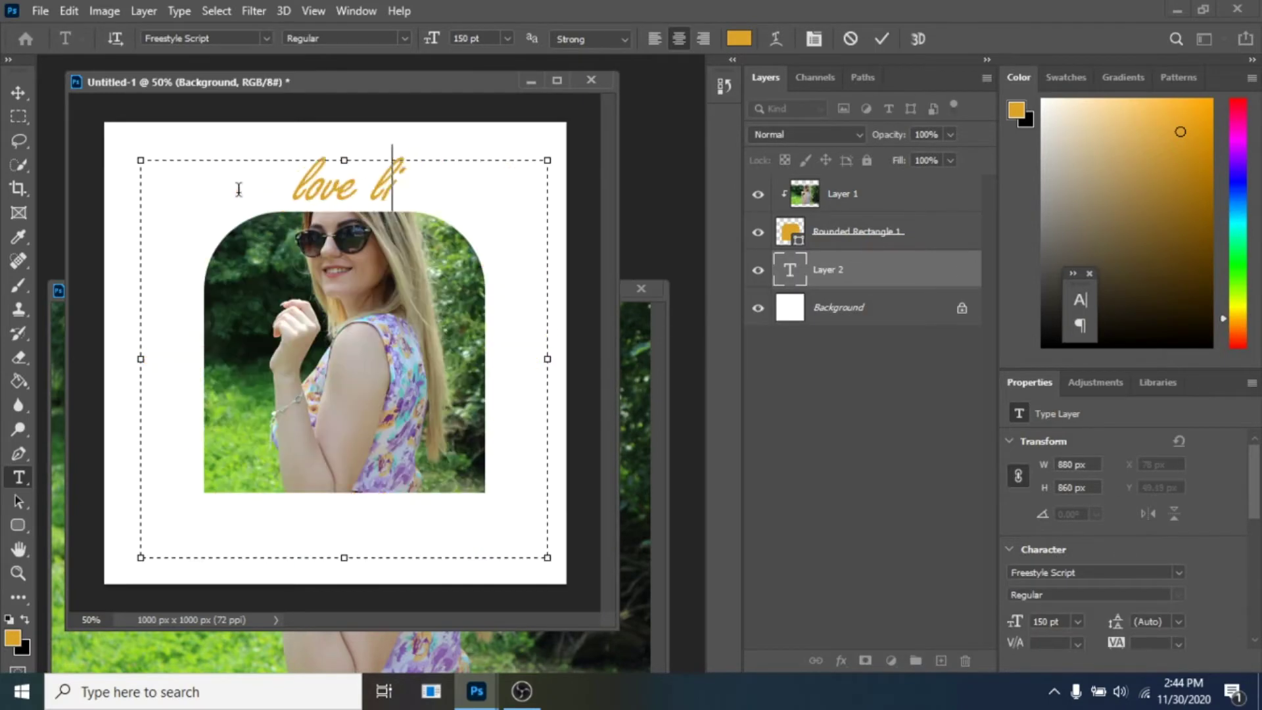
text(fe and she will)
key(ctrl+a)
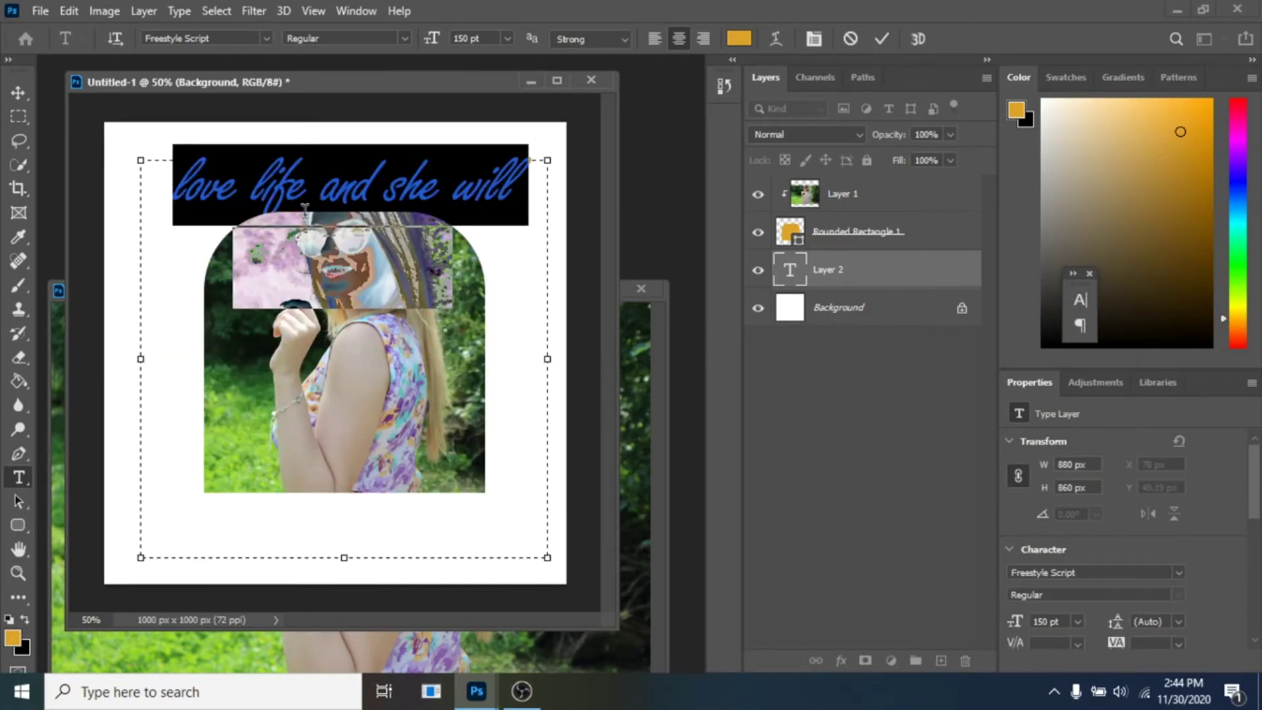
key(Right)
text(love you back love life and she will love you back)
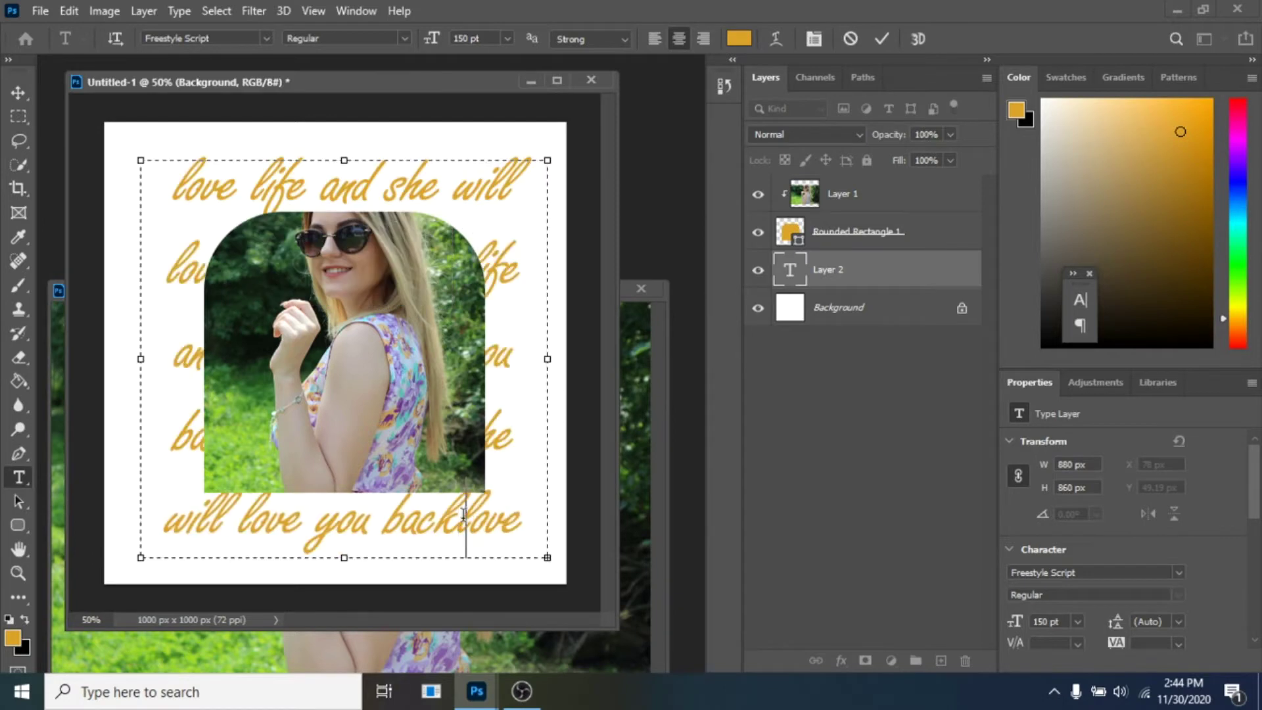
click(18, 92)
- Change the text colour to green
click(19, 478)
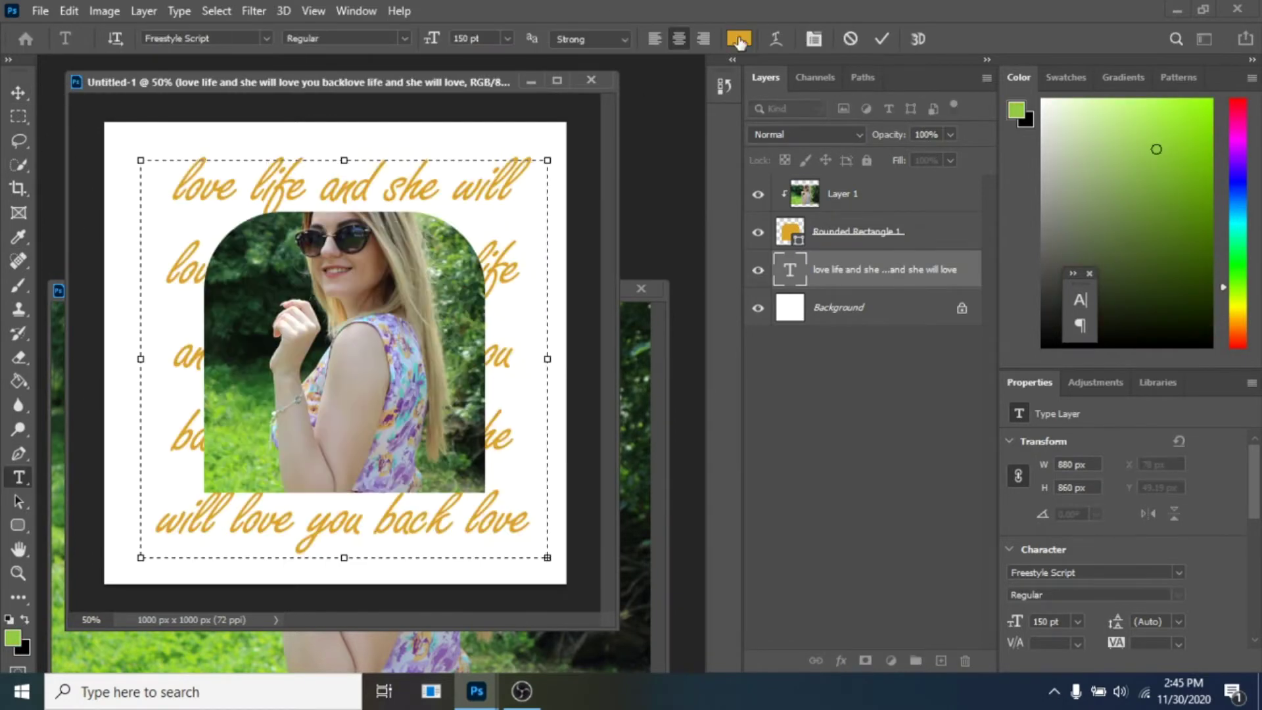
click(739, 38)
key(Escape)
click(19, 92)
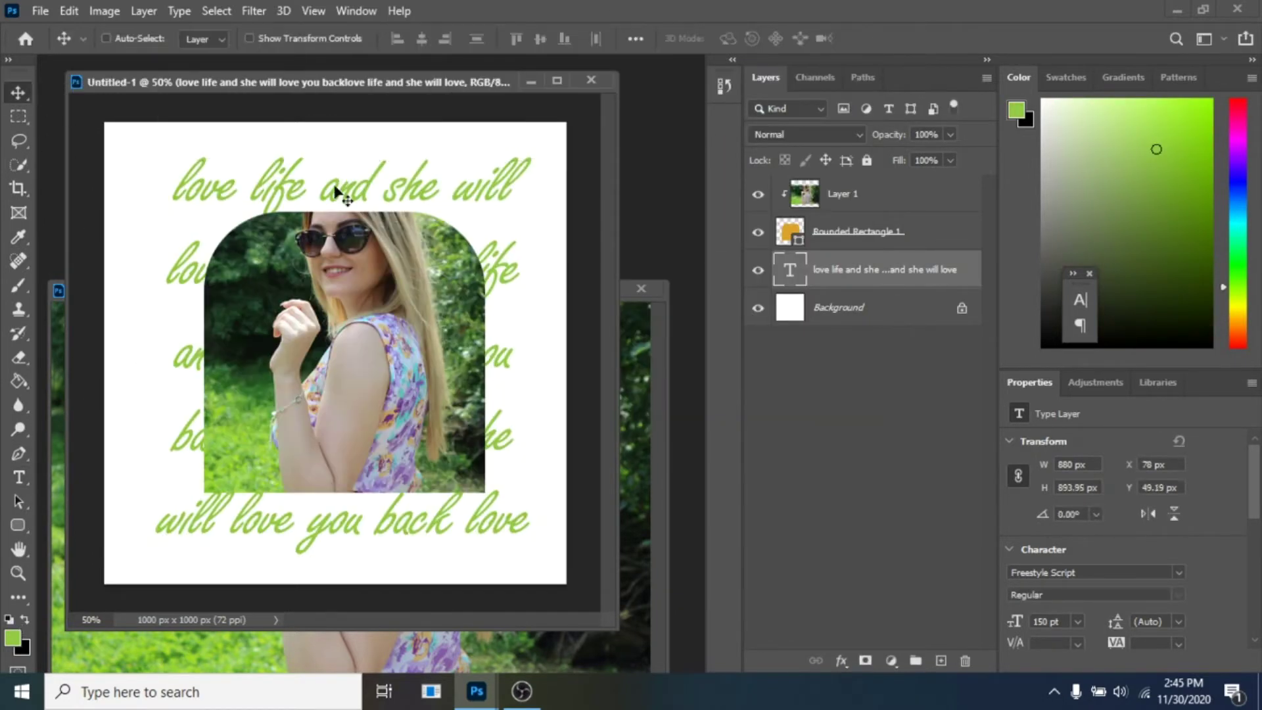
- Rotate the text block to about −6.11°
key(ctrl+t)
right_click(304, 180)
click(328, 237)
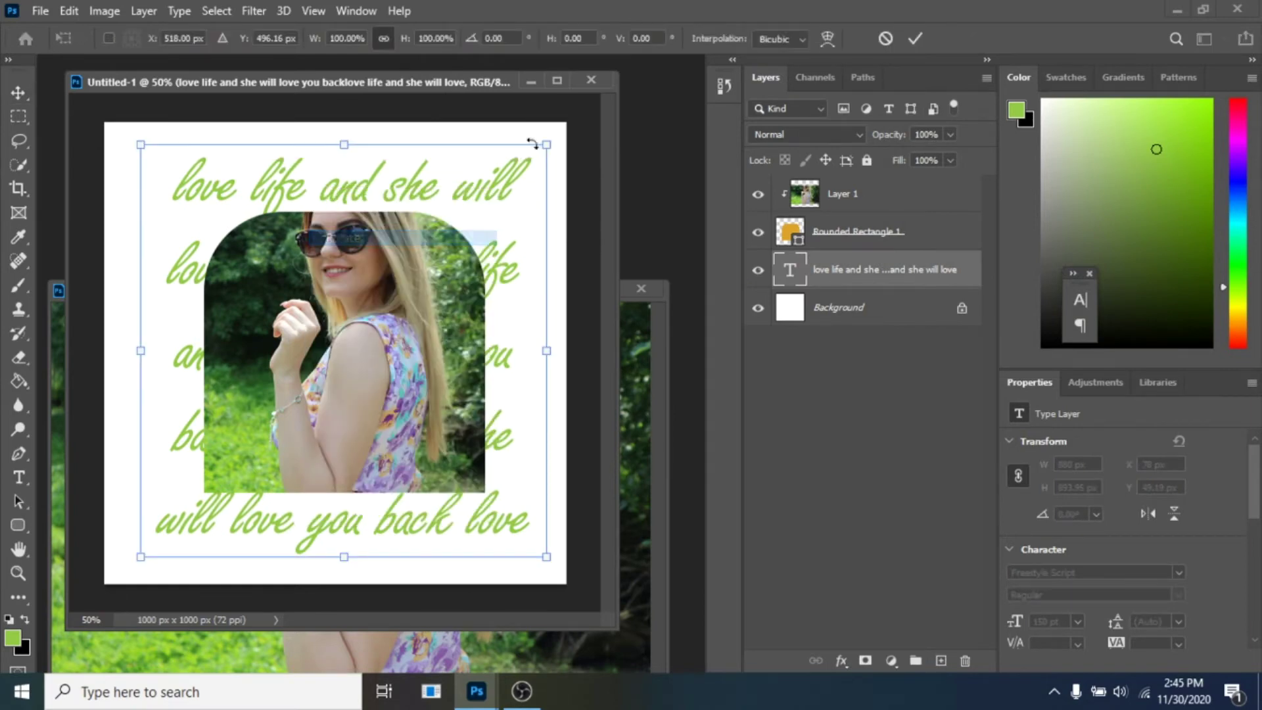
drag(516, 121, 505, 129)
key(Return)
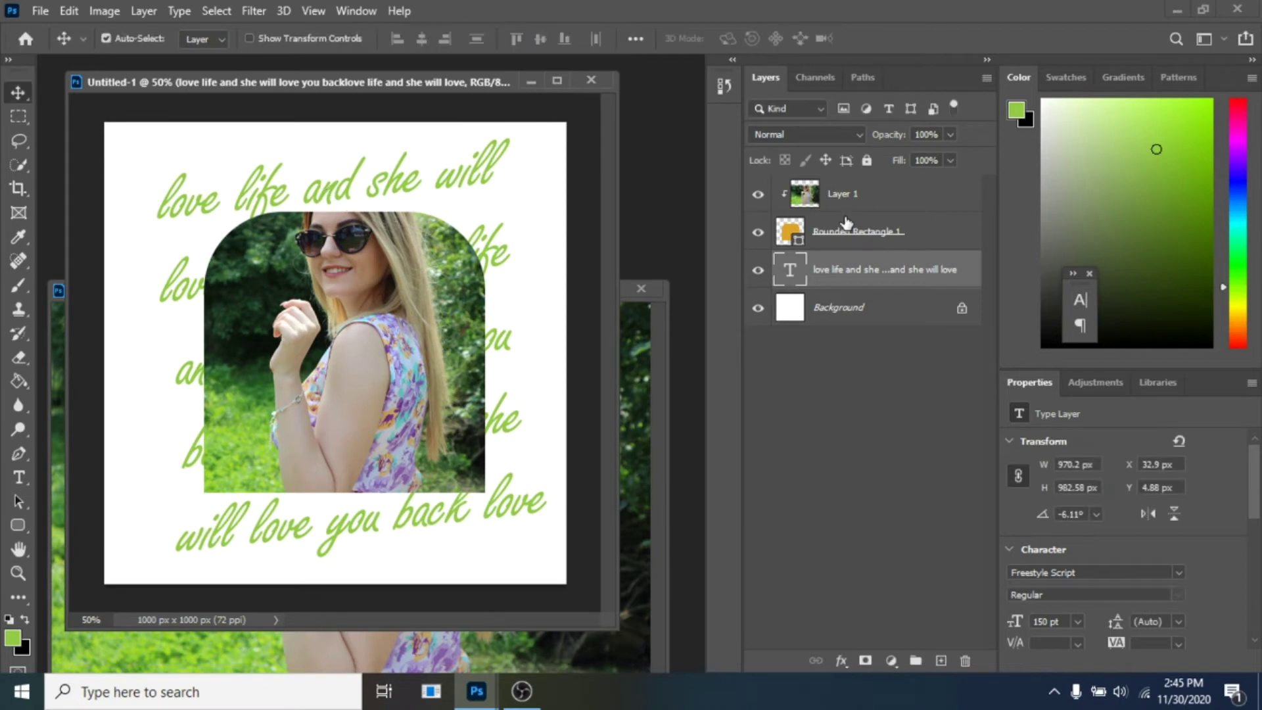
click(848, 230)
- Give Rounded Rectangle 1 a 10 px green stroke positioned inside
right_click(848, 230)
click(4, 567)
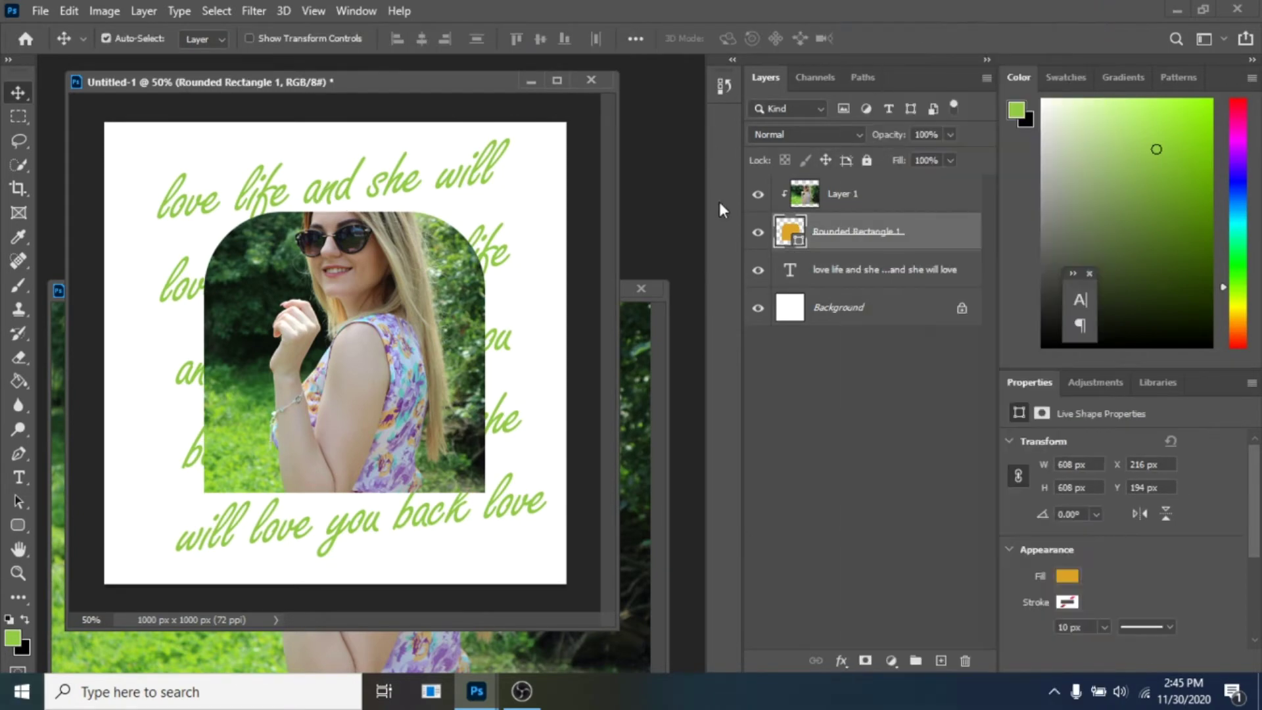
double_click(947, 232)
click(551, 348)
click(587, 347)
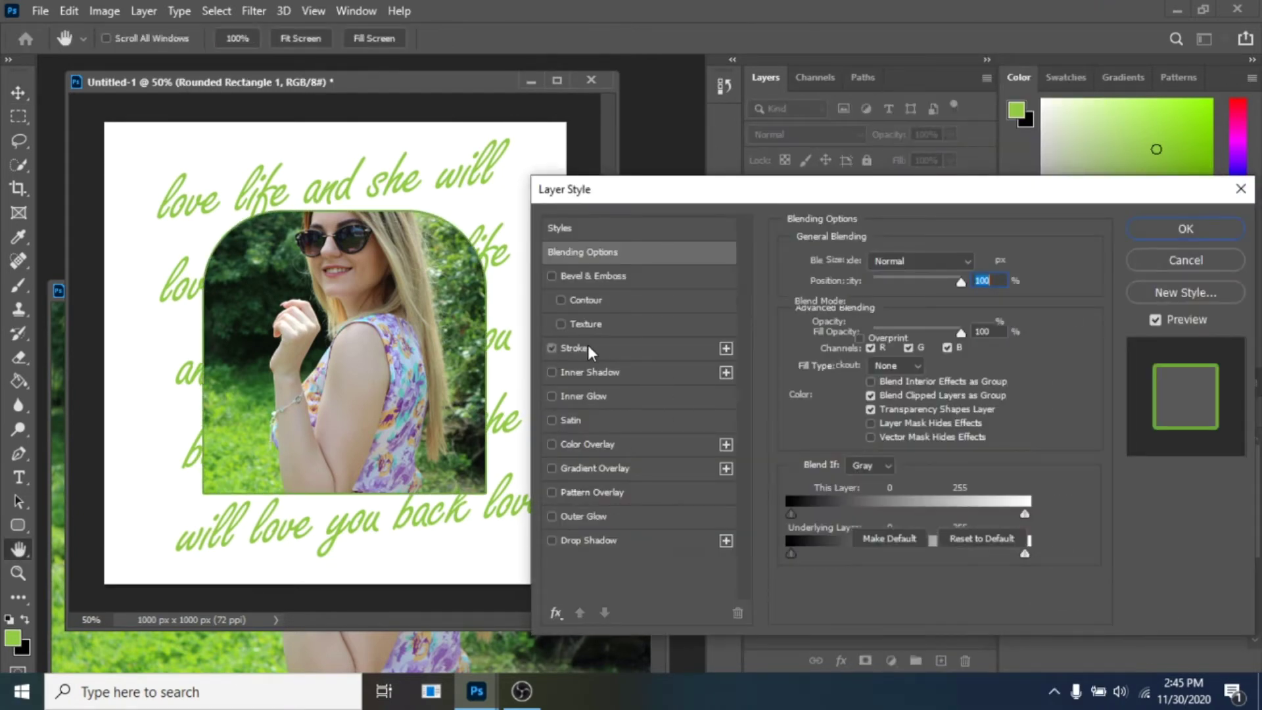
double_click(966, 260)
text(10)
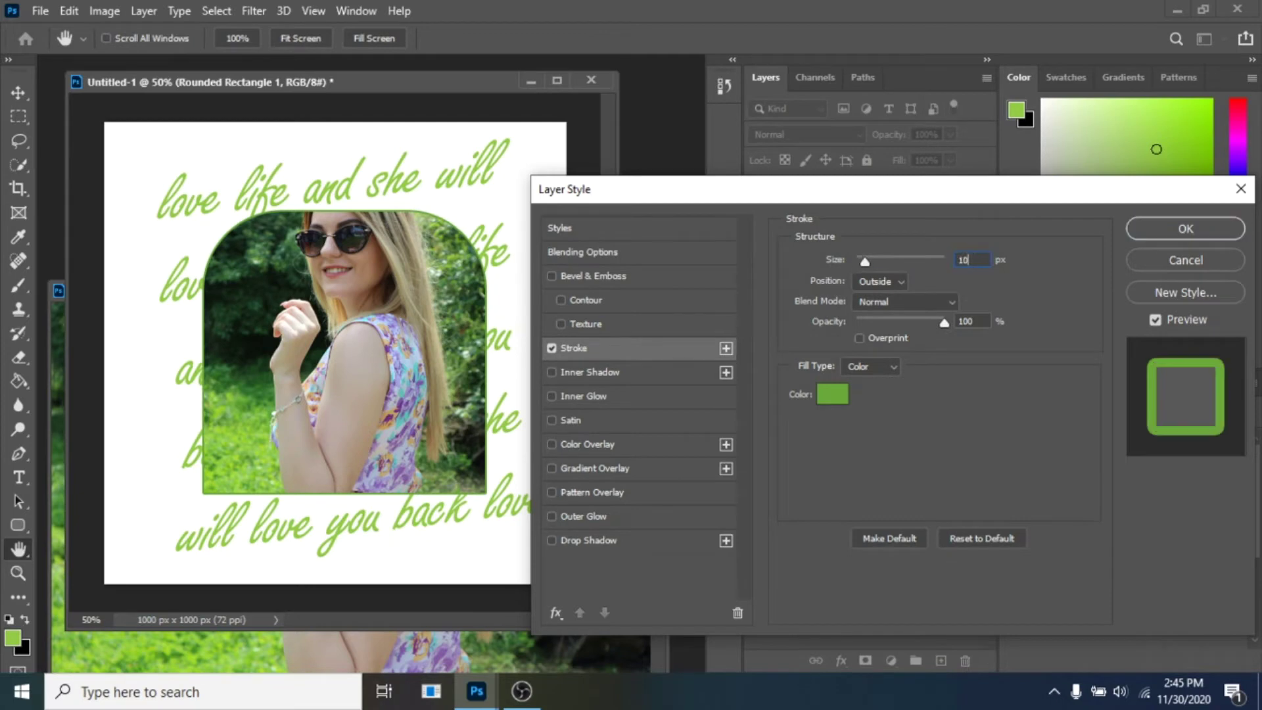
click(880, 281)
click(868, 311)
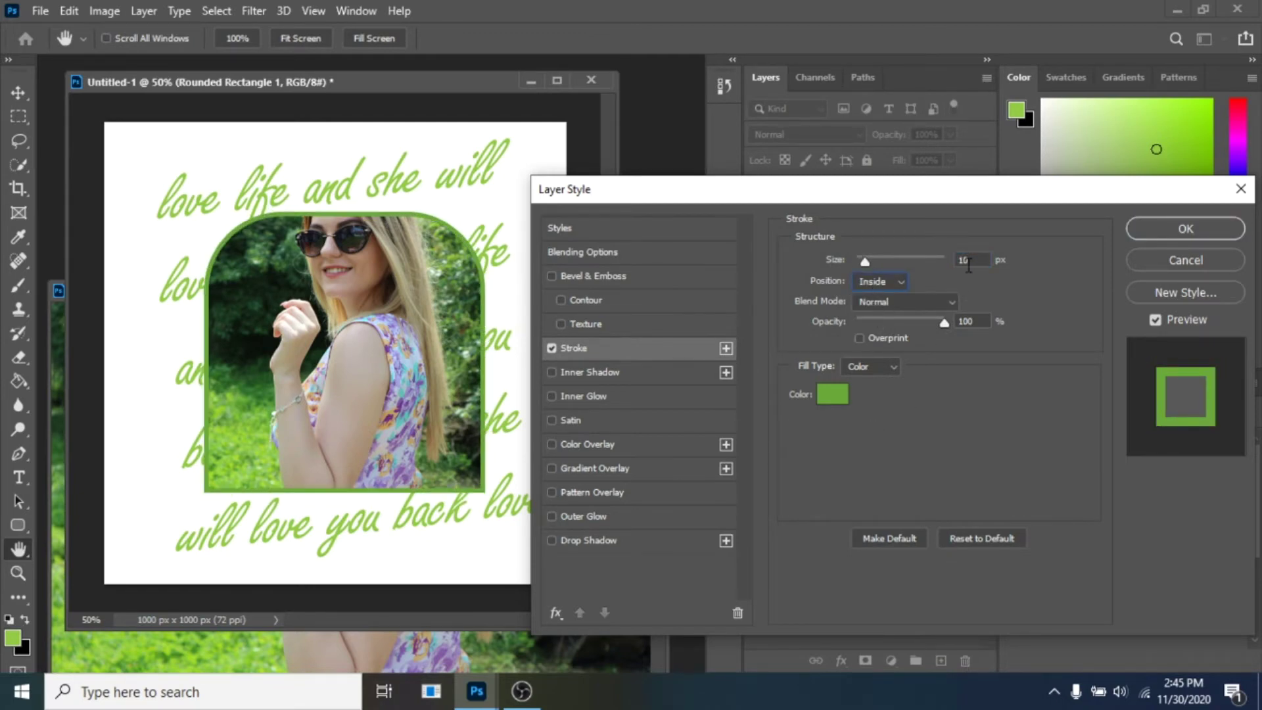
click(1186, 228)
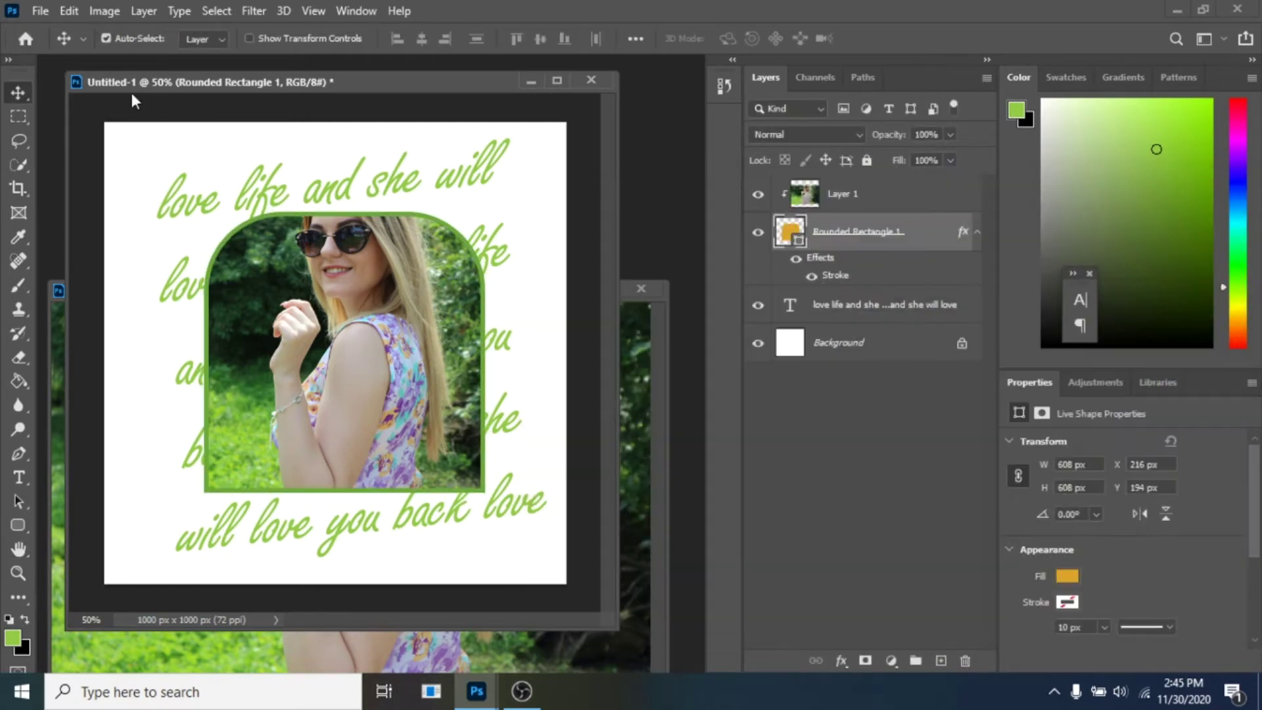
click(42, 9)
click(54, 25)
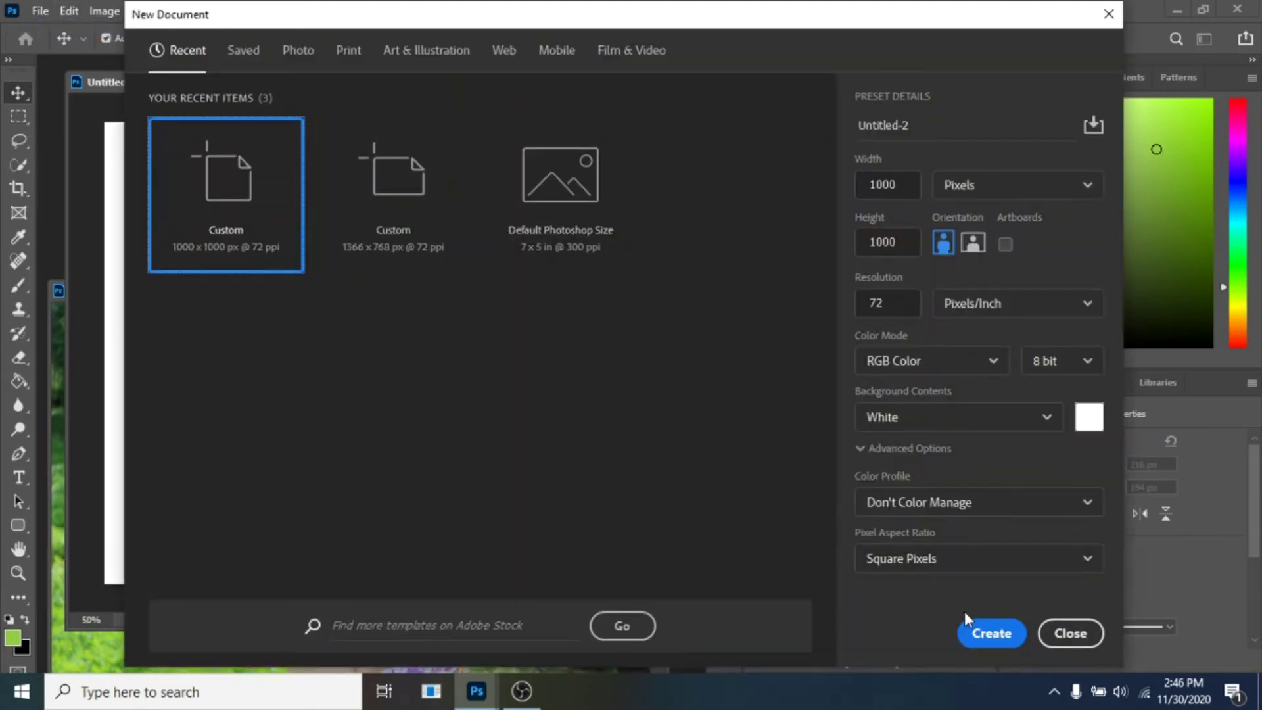
- Create a 1000 × 1000 px document and draw a tall green rectangle from the left edge
click(984, 633)
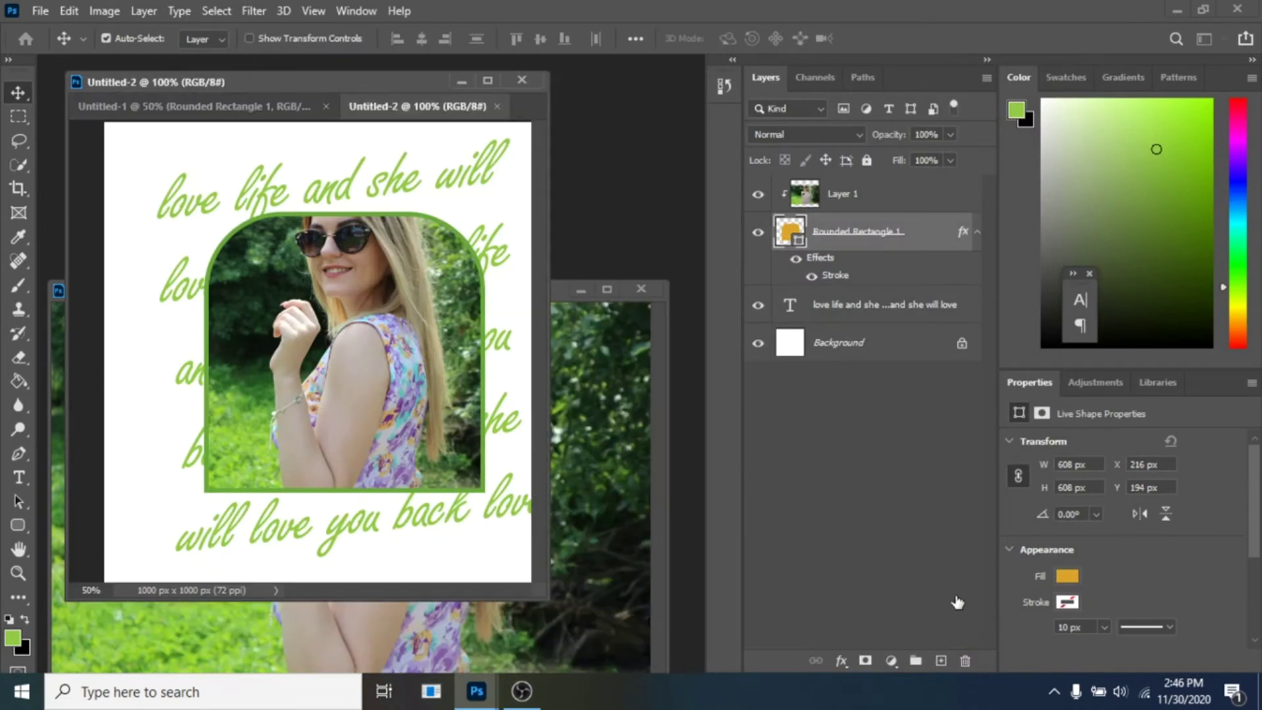
drag(531, 594, 652, 636)
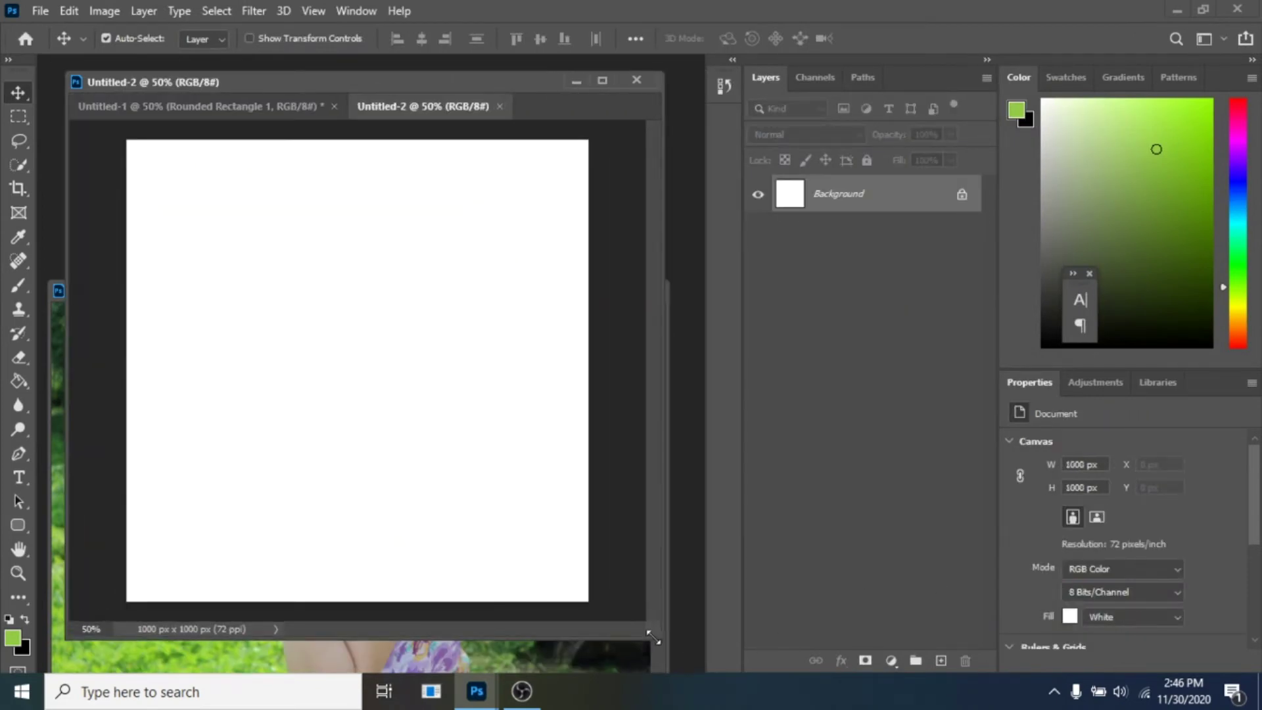
drag(18, 522, 72, 524)
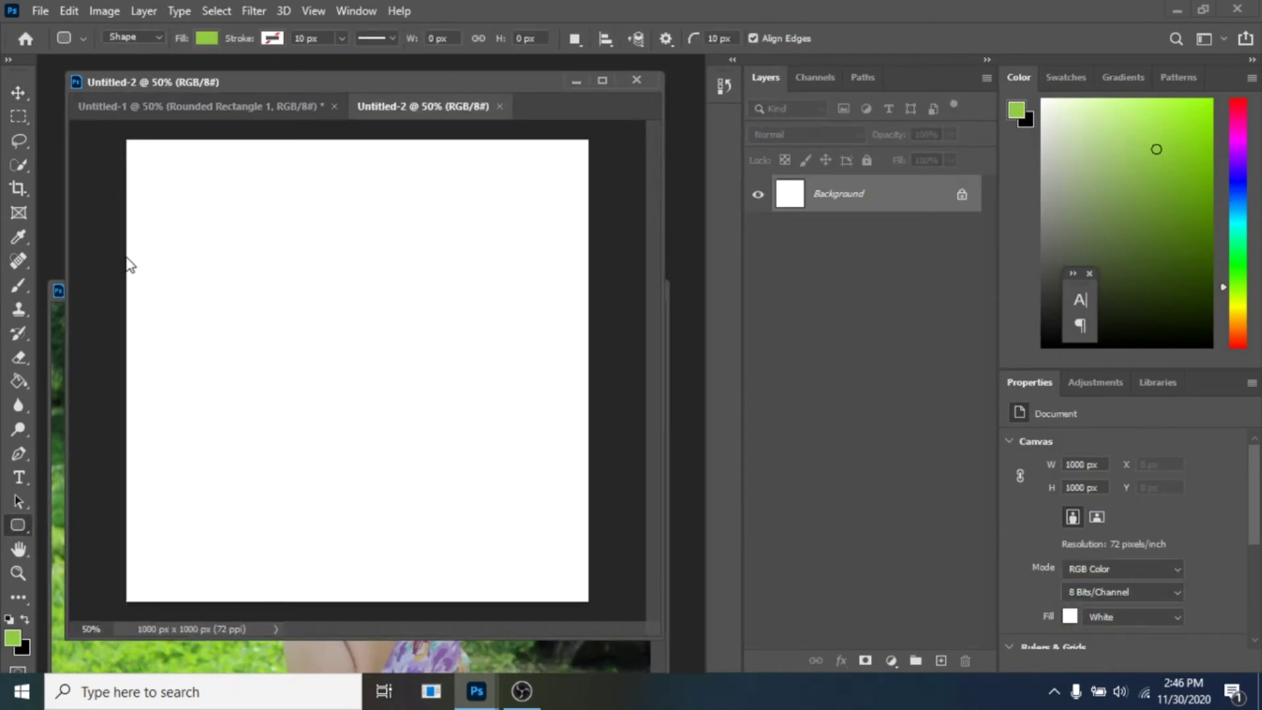
drag(125, 217, 347, 536)
- Duplicate the rectangle and arrange the two 480 × 692 px rectangles side by side with a gap
key(v)
key(ctrl+j)
drag(267, 341, 410, 335)
drag(297, 320, 458, 428)
drag(304, 408, 296, 408)
drag(296, 408, 294, 408)
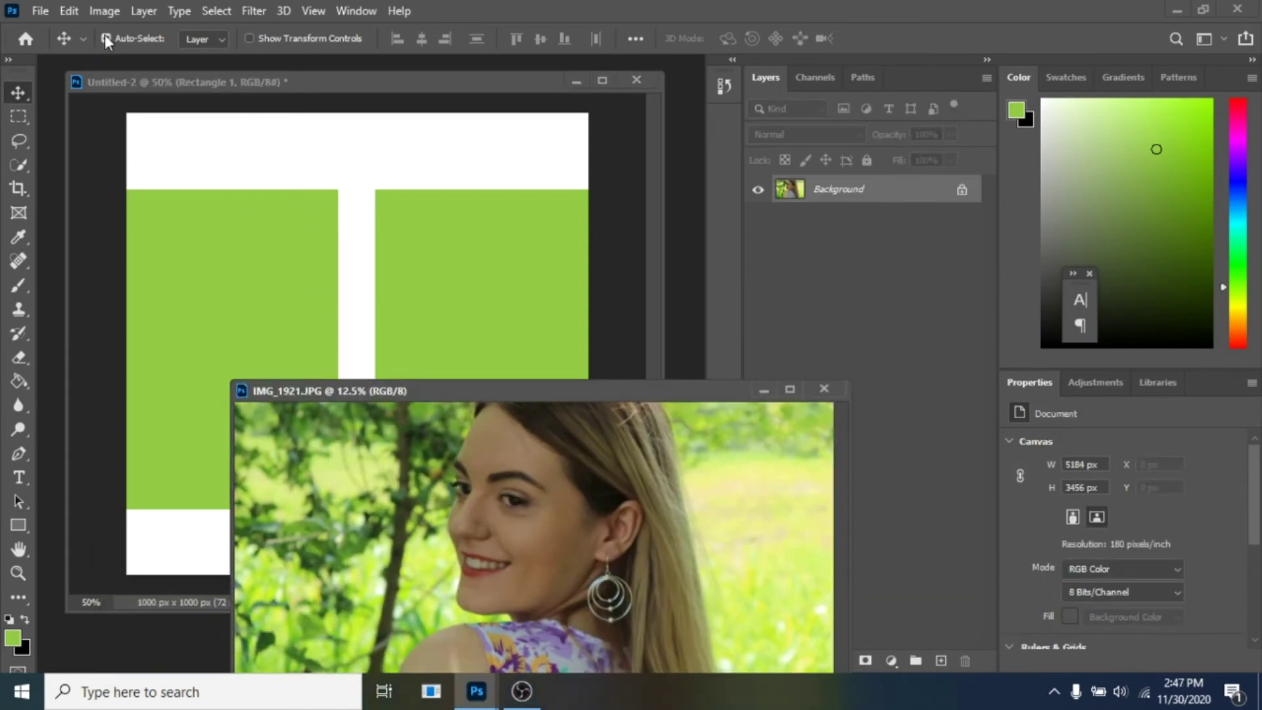
click(104, 11)
- Resize the photo to 1500 px wide, bring it in, and clip it to the right rectangle
click(157, 155)
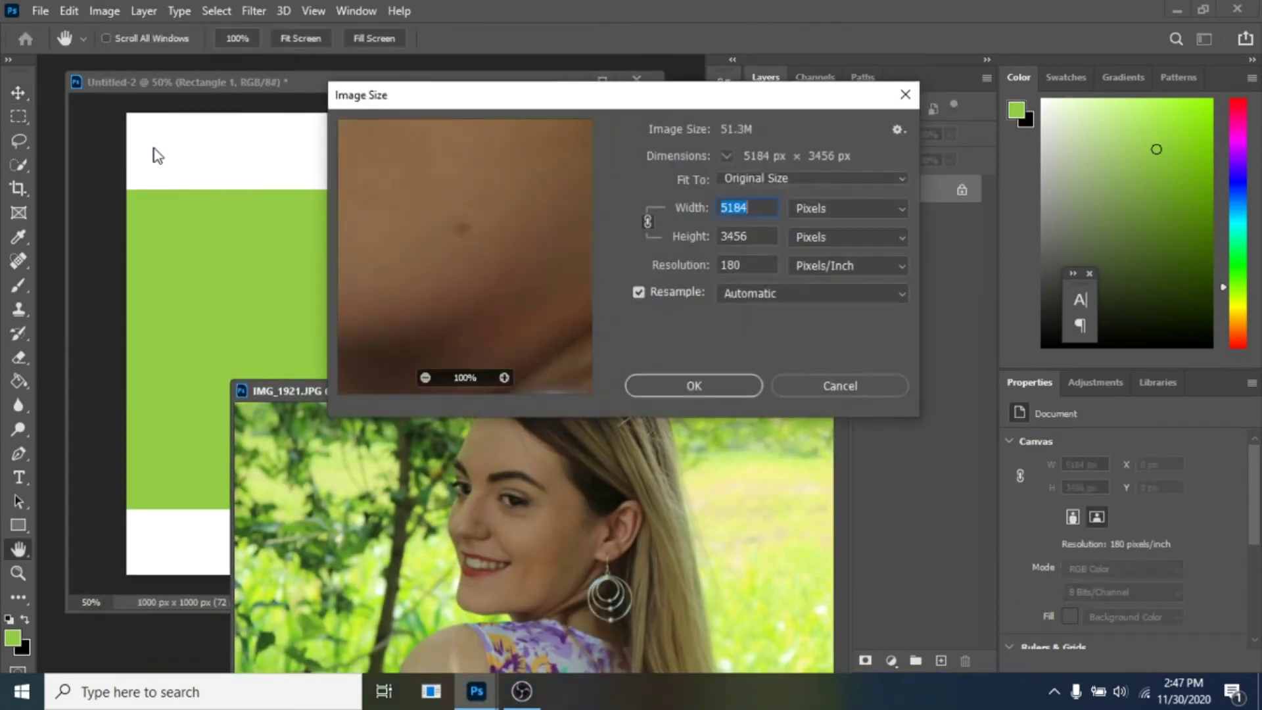
text(1500)
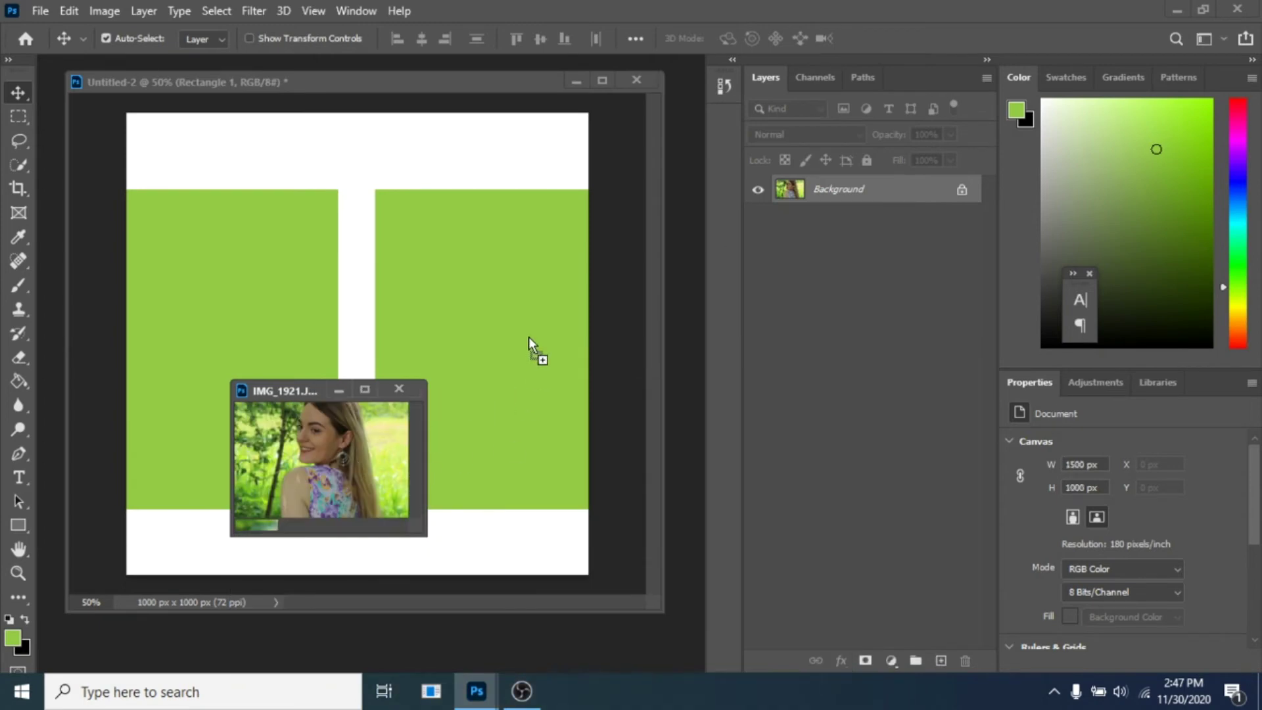
drag(529, 336, 474, 364)
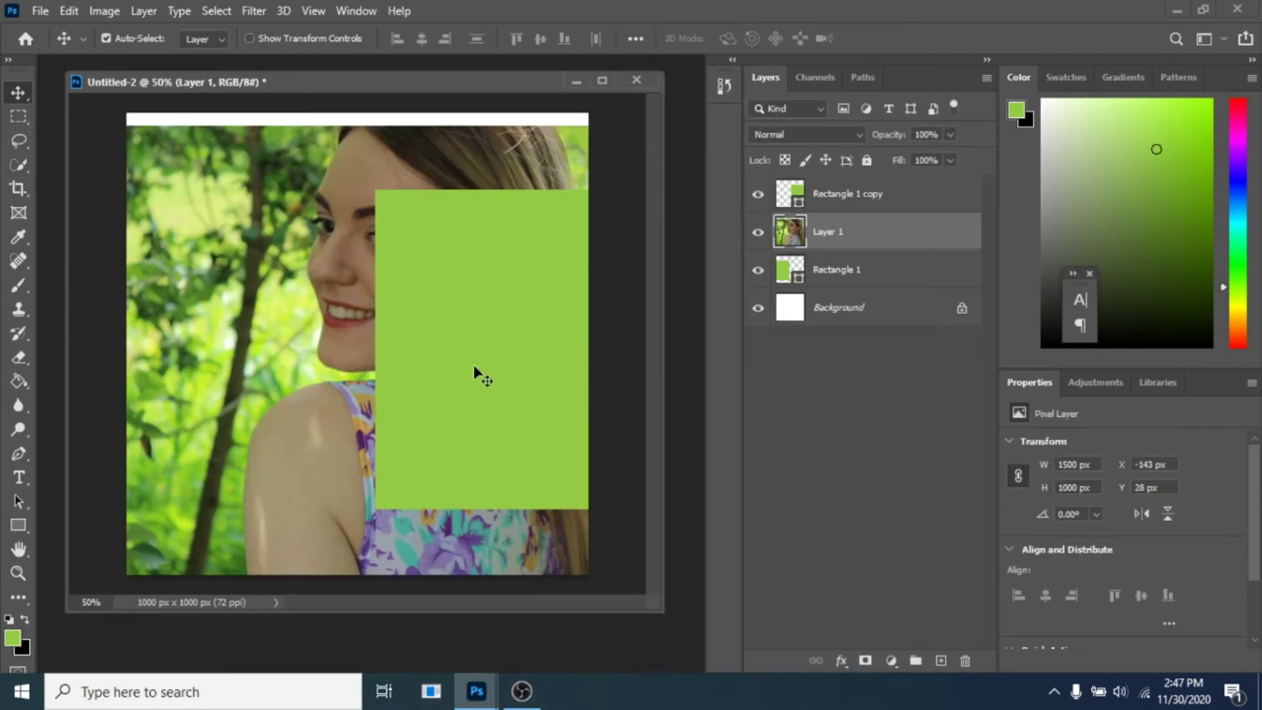
right_click(858, 233)
drag(815, 232, 825, 193)
right_click(827, 193)
click(930, 426)
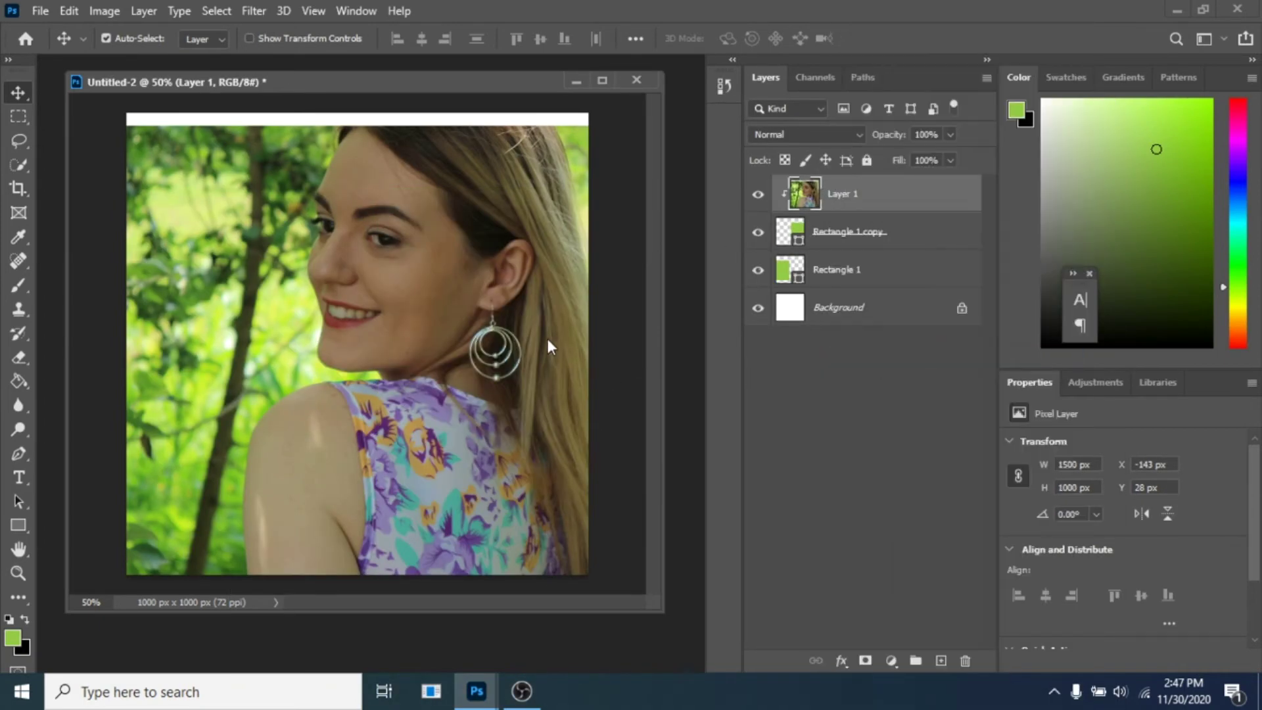
- Scale the photo to 70% so her face fills the right rectangle, then duplicate the layer
key(ctrl+t)
drag(309, 43, 293, 44)
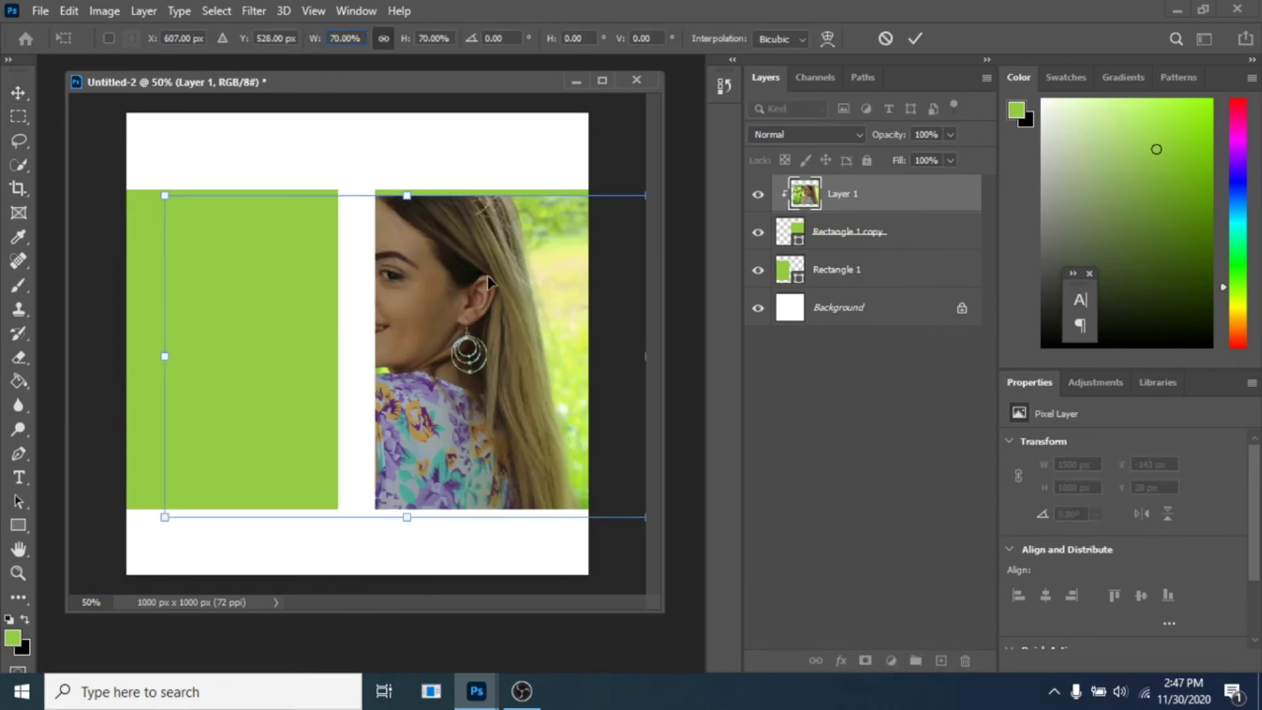
drag(458, 343, 491, 337)
key(Return)
drag(493, 398, 537, 332)
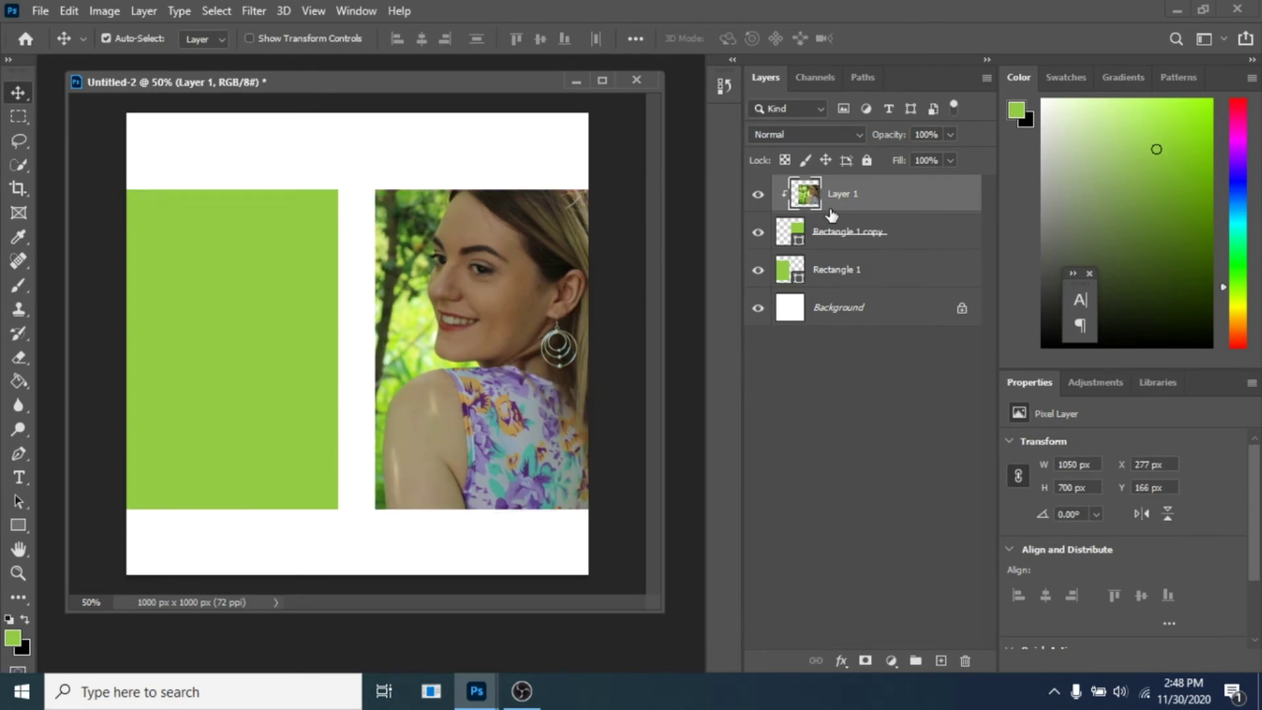
key(ctrl+j)
drag(826, 196, 818, 284)
- Clip the photo copy to the left rectangle, flip it horizontally and position it as a mirror image
right_click(821, 271)
click(899, 355)
drag(296, 315, 226, 326)
key(ctrl+t)
right_click(236, 284)
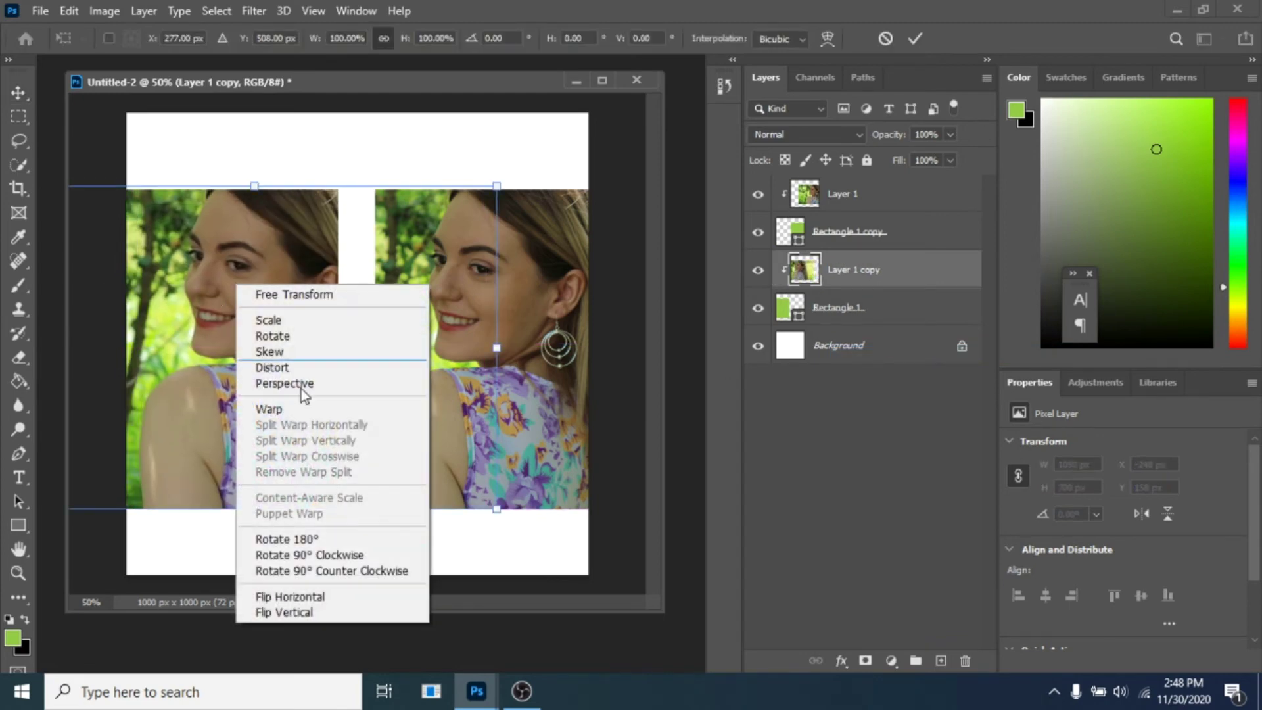
click(314, 596)
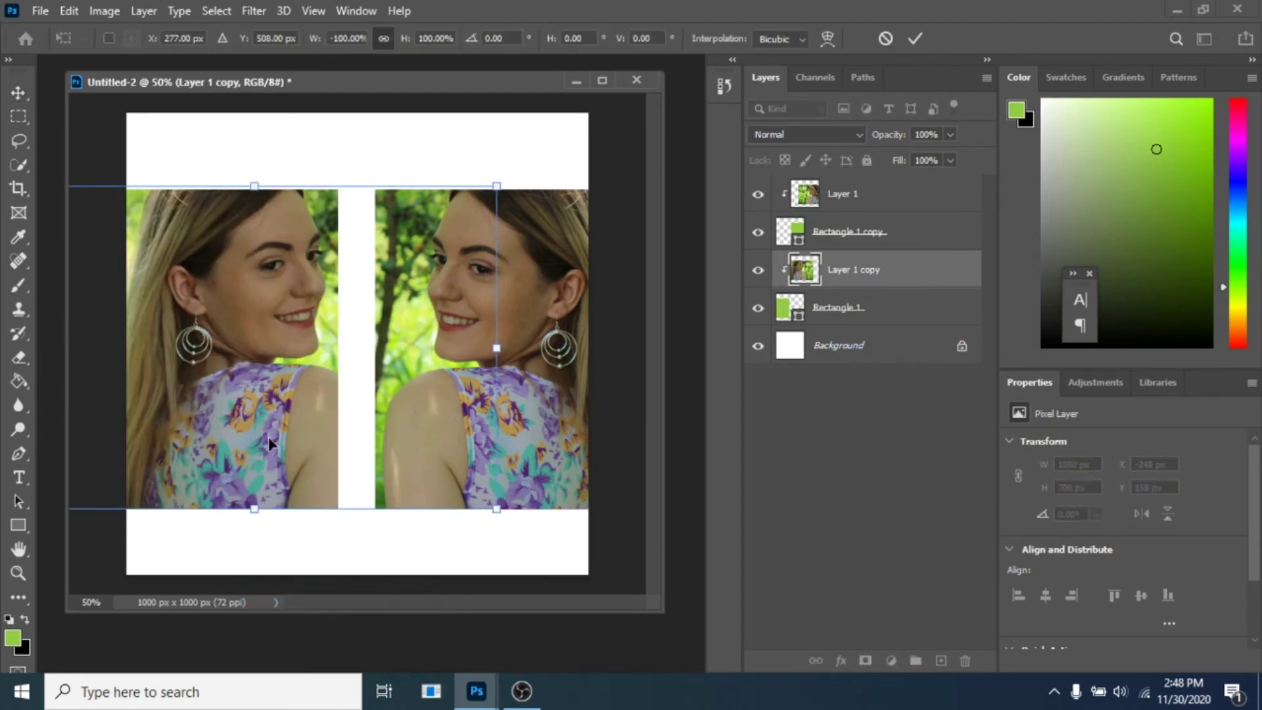
drag(263, 409, 226, 403)
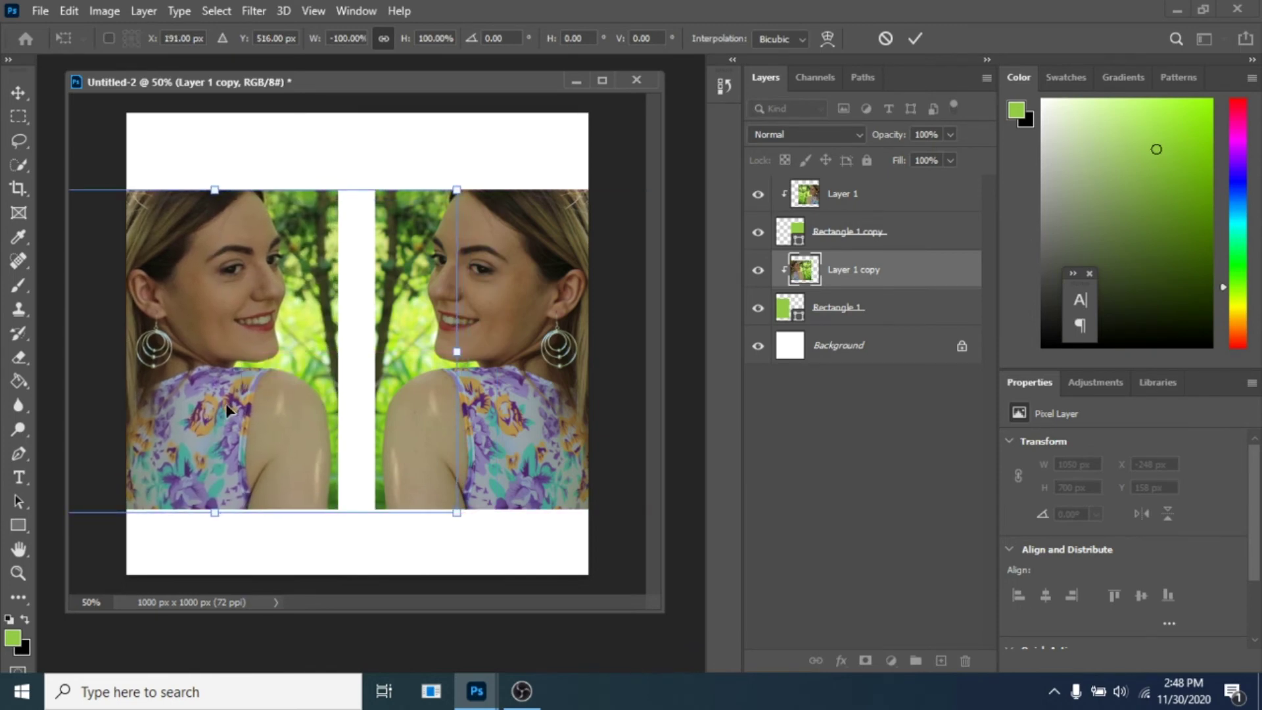
key(Return)
click(831, 350)
- Fill a small square selection on a new layer with green
click(19, 116)
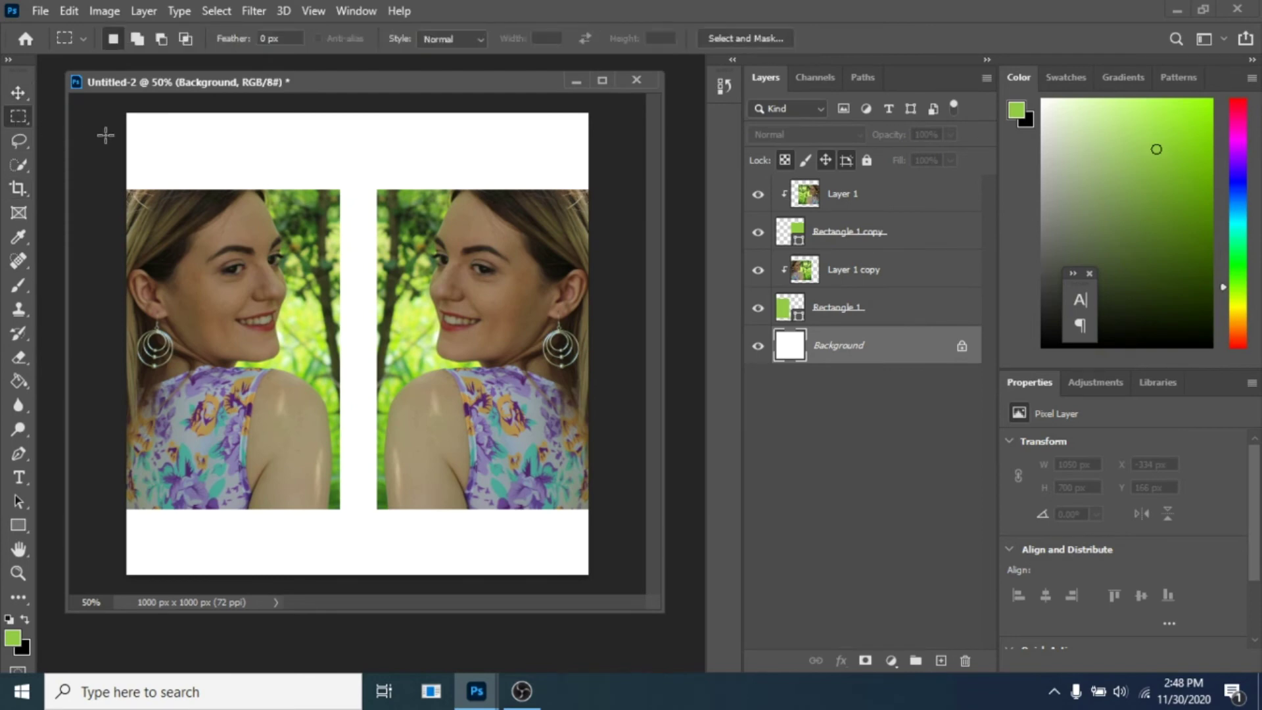
drag(144, 135, 188, 147)
click(942, 661)
click(18, 237)
click(18, 380)
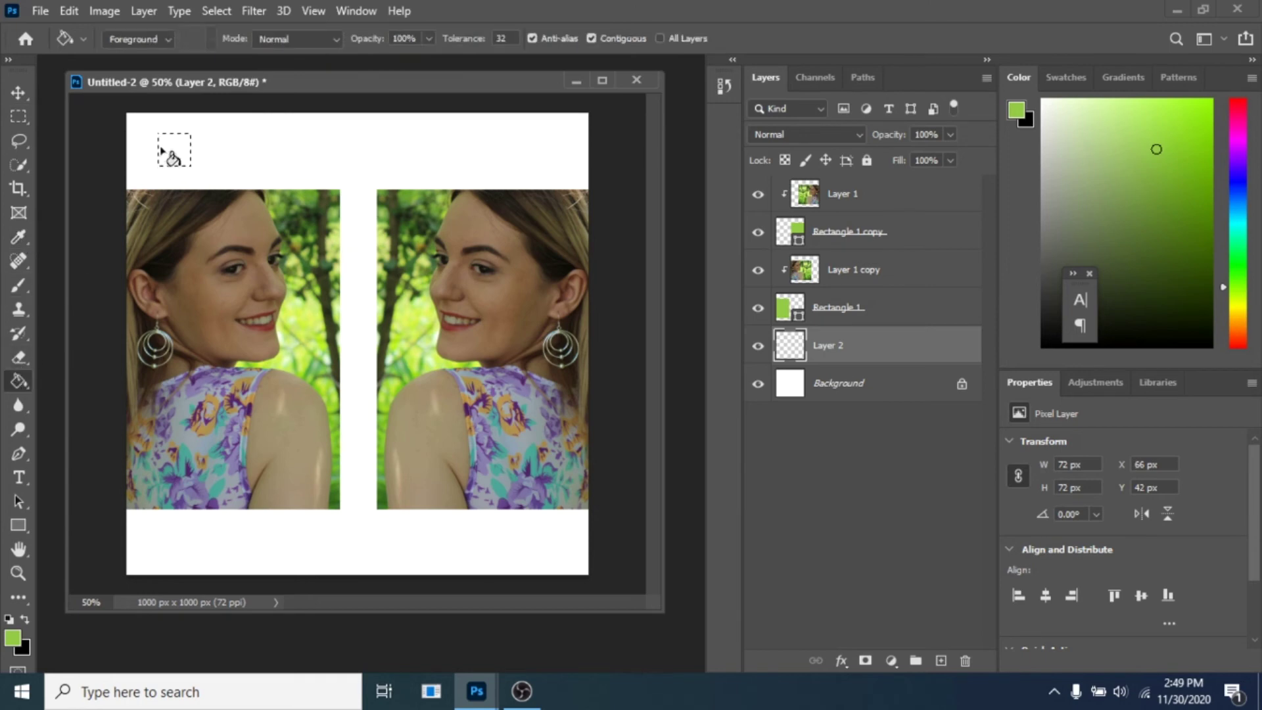
- Fill a second square beside it with purple sampled from the dress
click(26, 111)
drag(171, 144, 217, 144)
key(i)
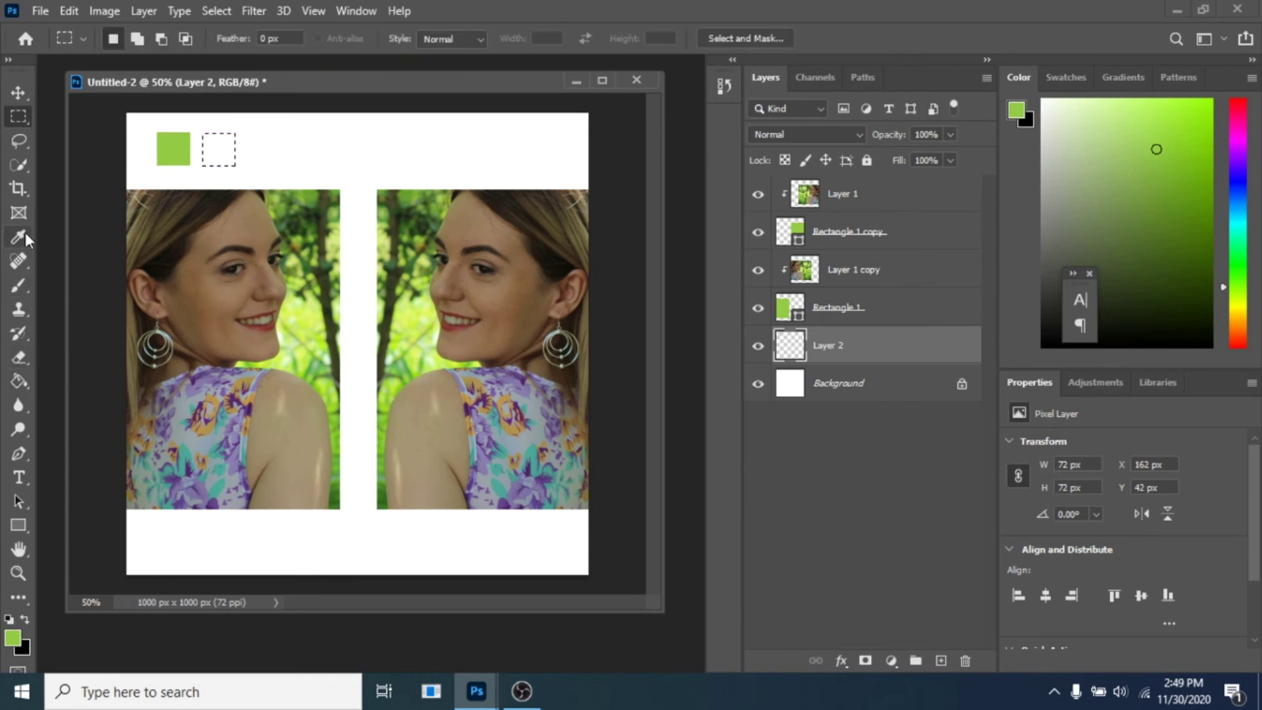
click(201, 377)
key(g)
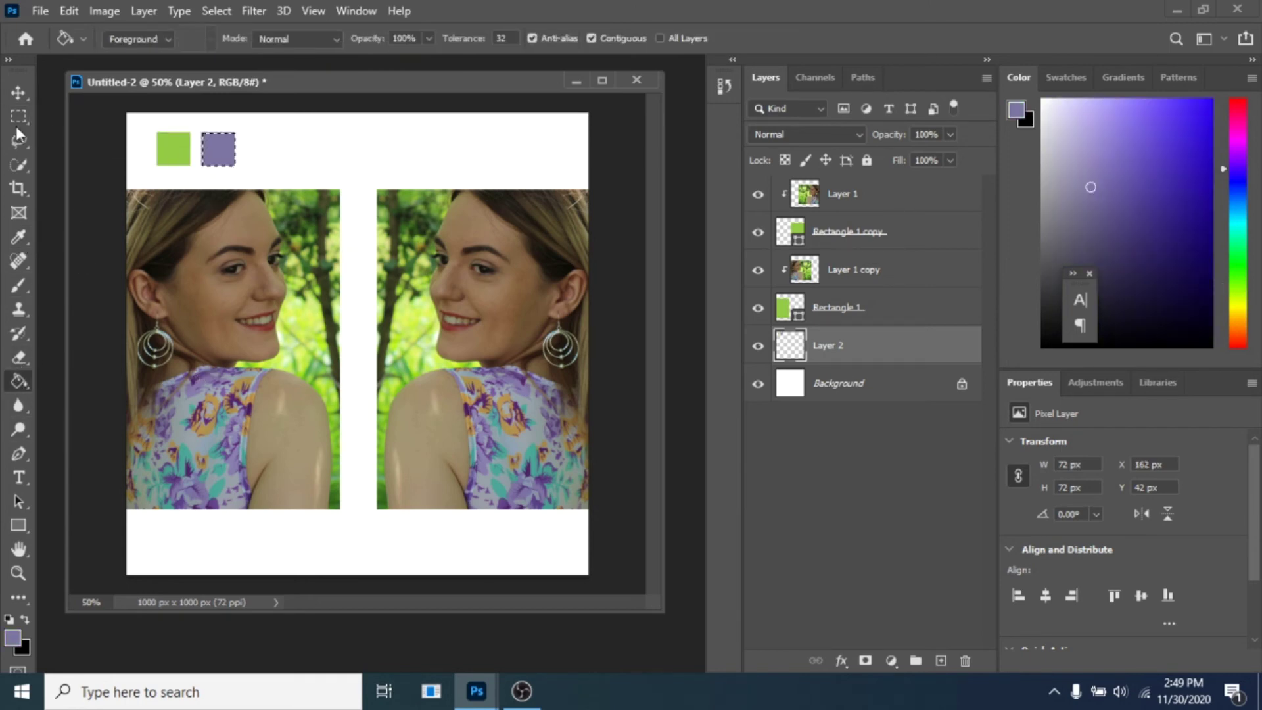
- Fill a third square with bright orange from the Color Picker, then deselect
click(18, 118)
drag(260, 153, 251, 152)
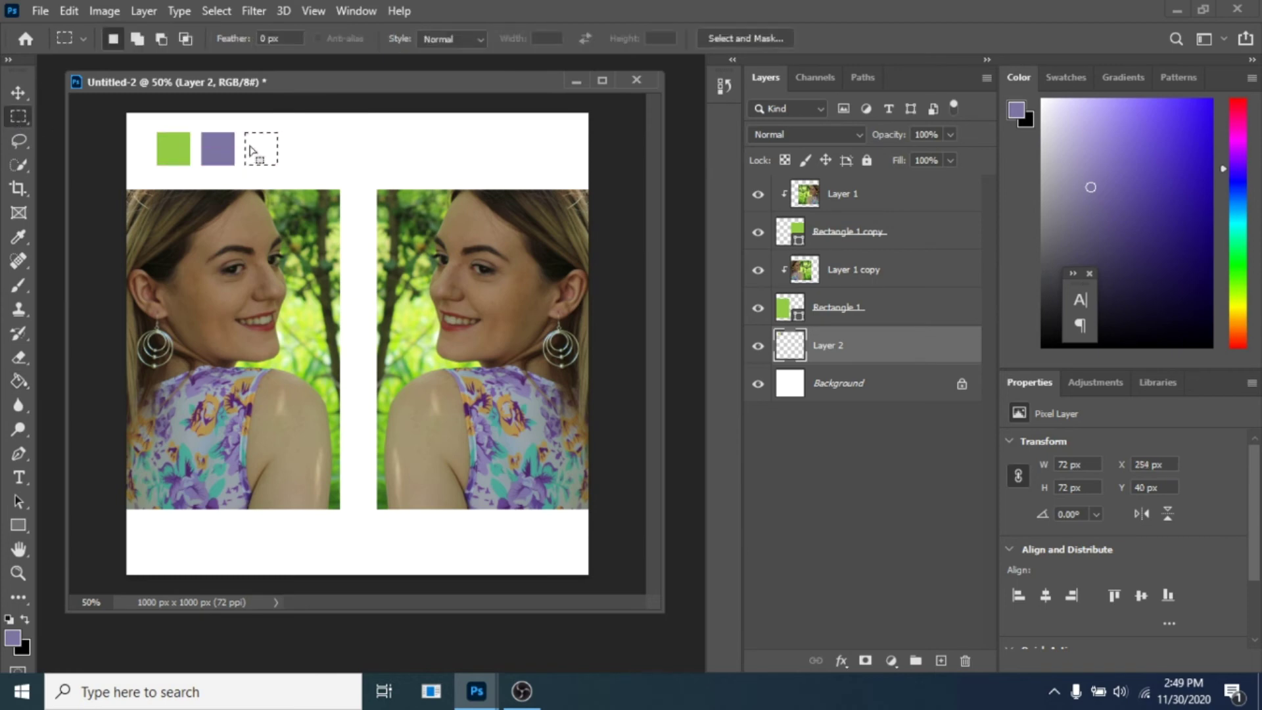
click(21, 238)
click(12, 638)
click(250, 372)
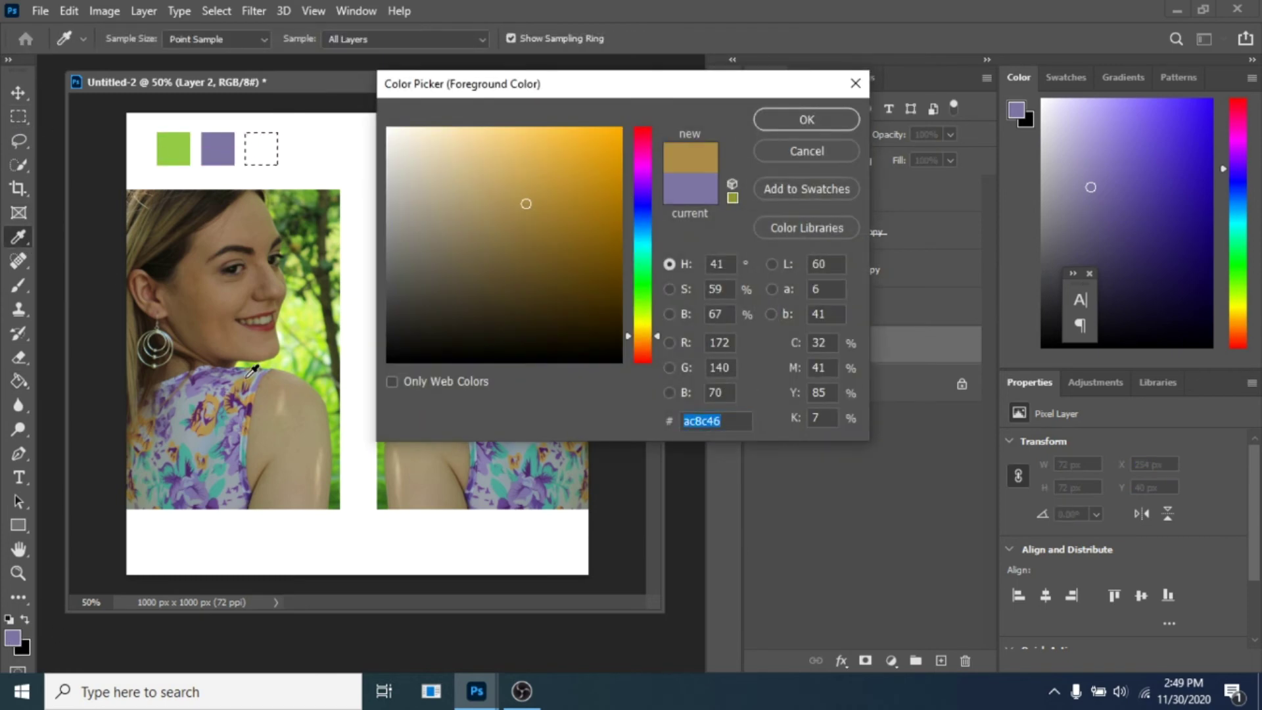
click(565, 134)
click(806, 119)
key(g)
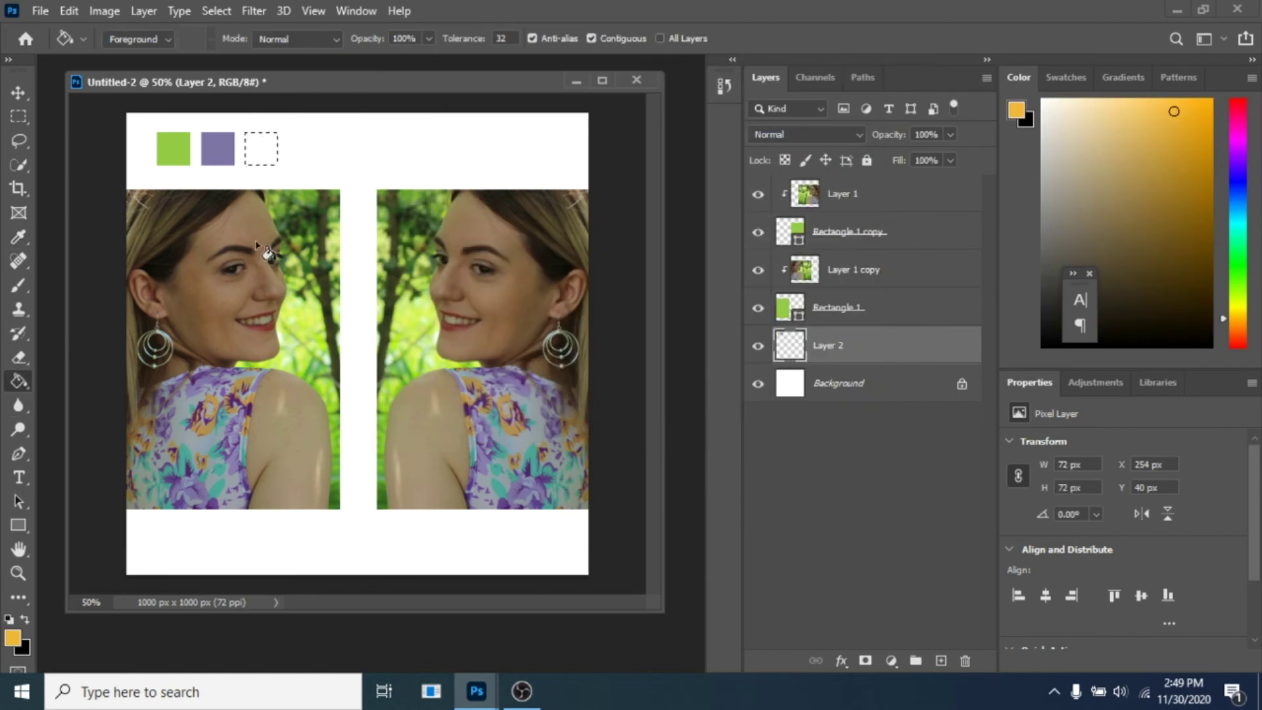
click(8, 118)
right_click(251, 157)
click(283, 166)
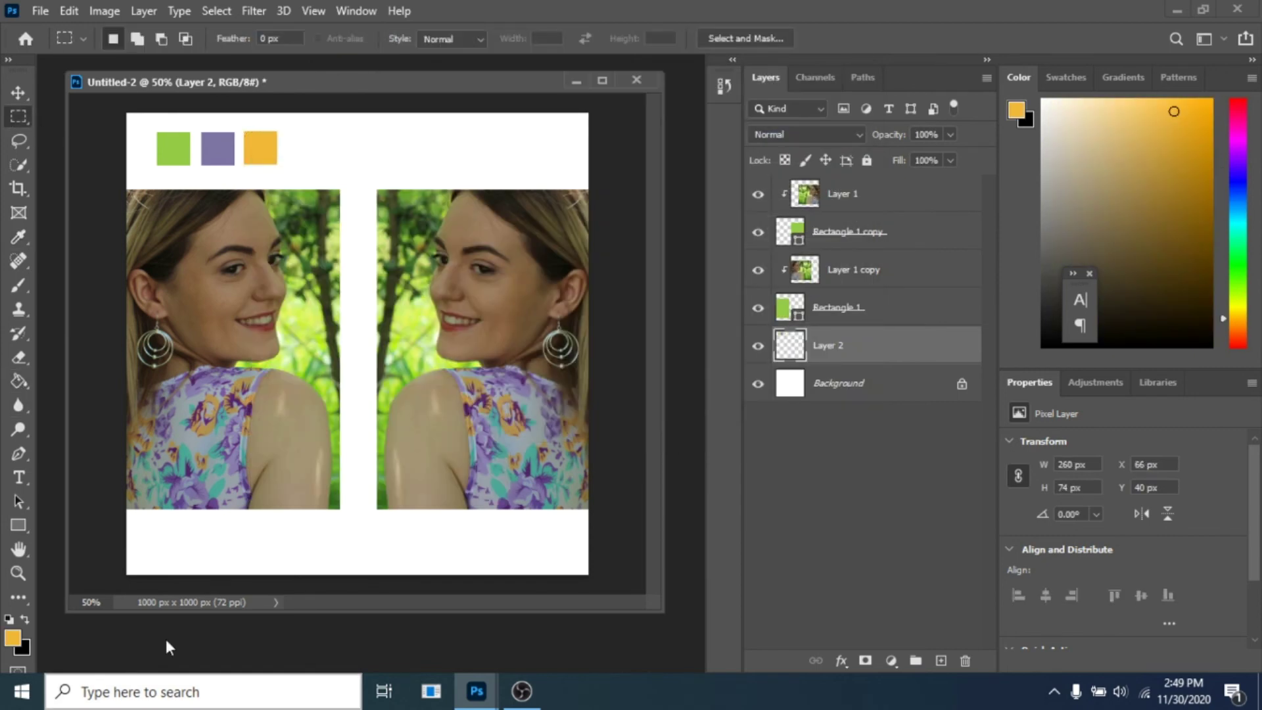
- Select the photo layer and start a text line beside the swatches
click(848, 193)
click(18, 477)
click(349, 161)
- Type 'live love laugh' and color its words green, purple and orange
text(live love)
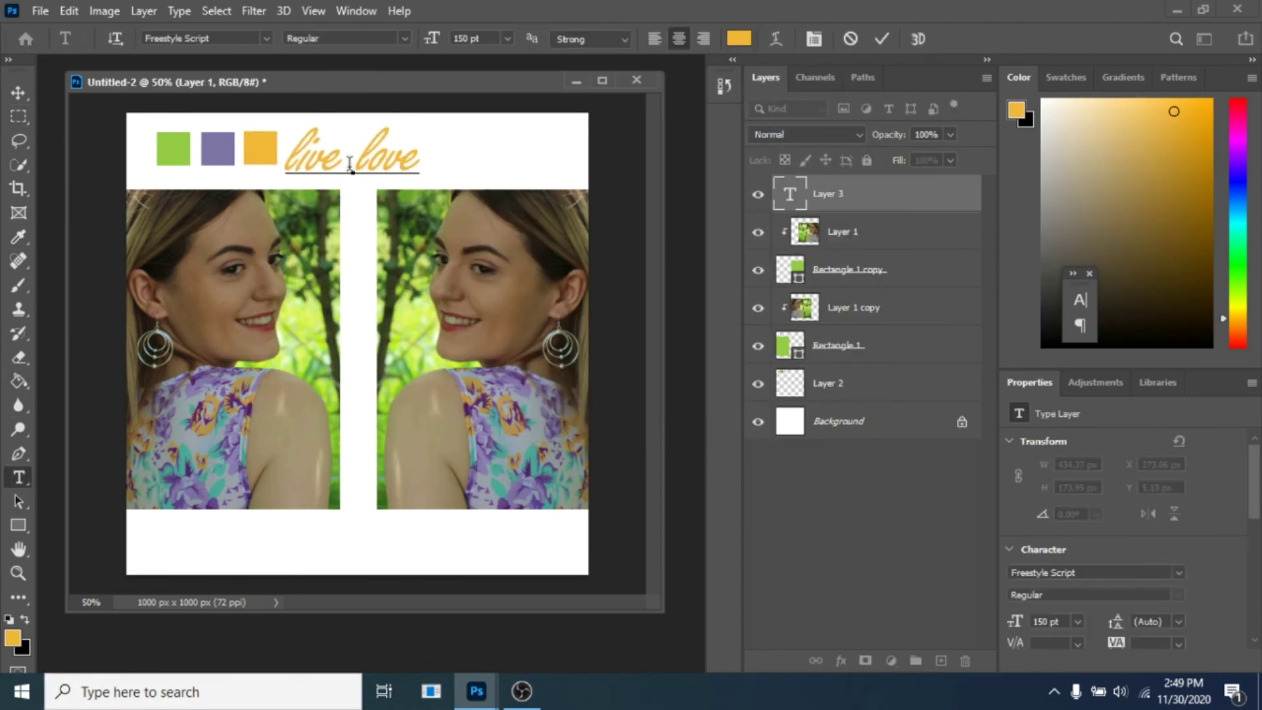
text( laugh)
key(ctrl+a)
click(739, 38)
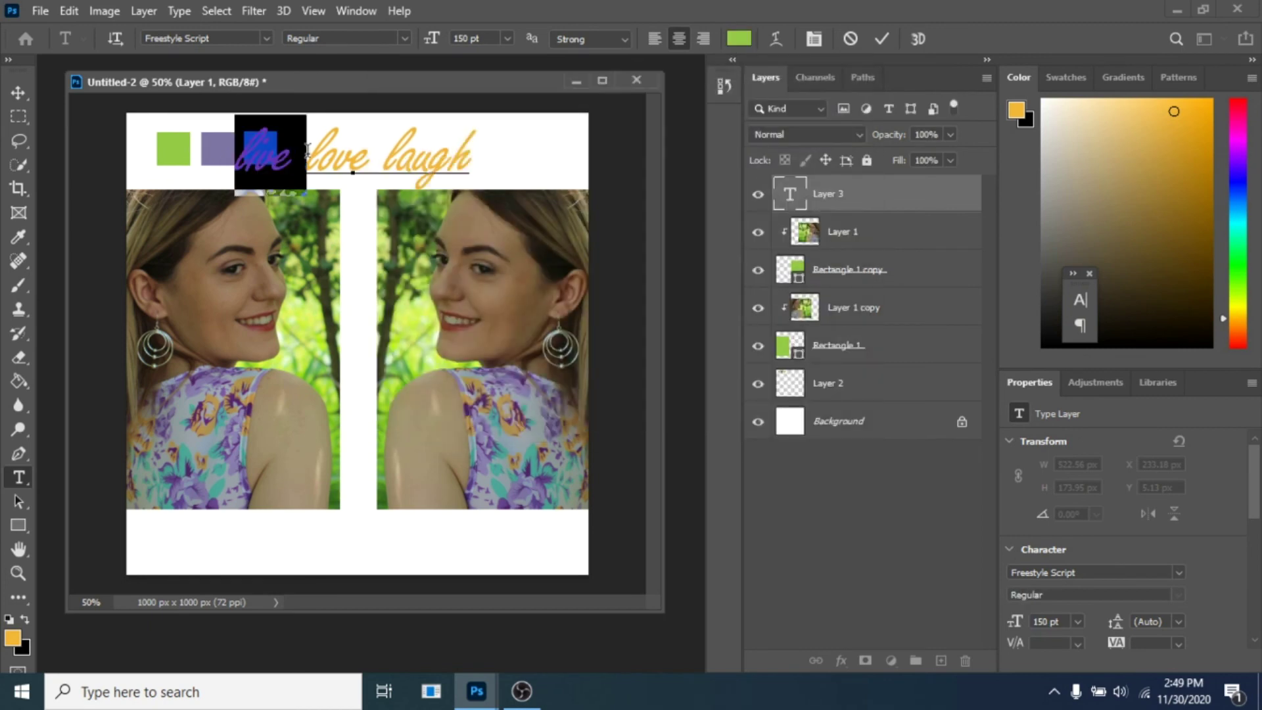
key(v)
- Rotate the text about -7.6° and position it beside the swatches at the top
drag(423, 172, 461, 172)
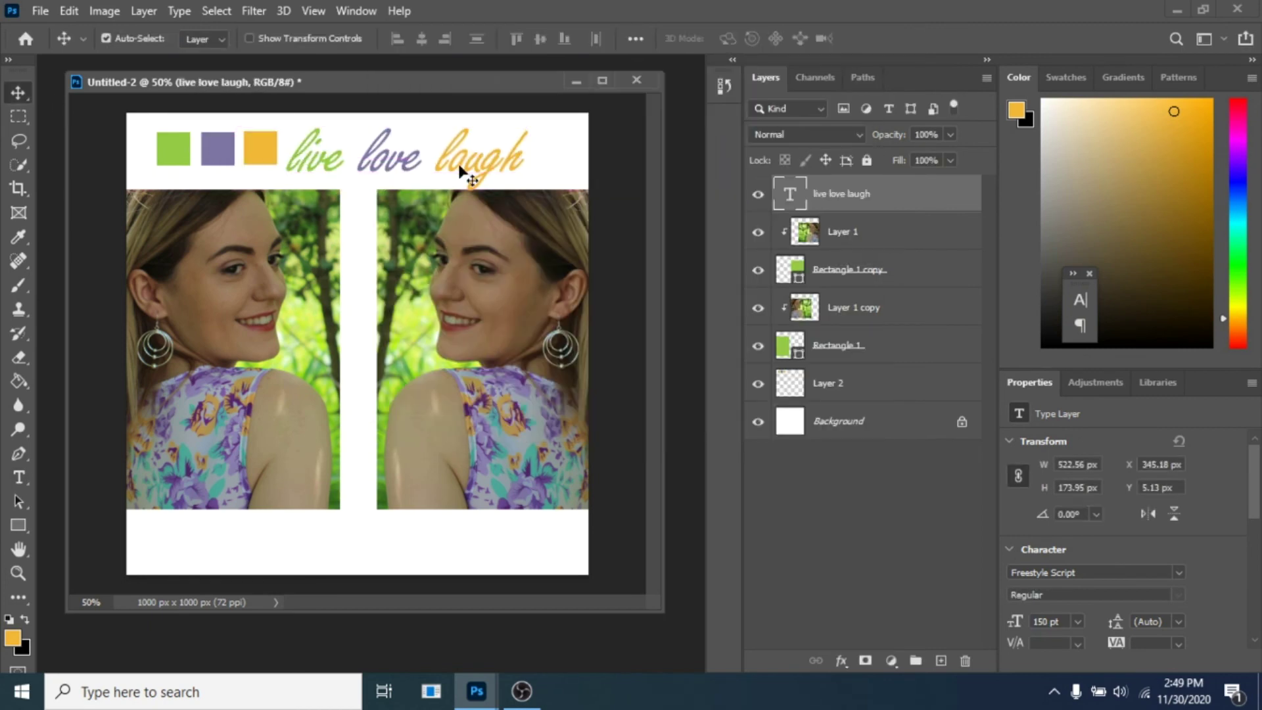
key(ctrl+t)
right_click(428, 160)
click(497, 219)
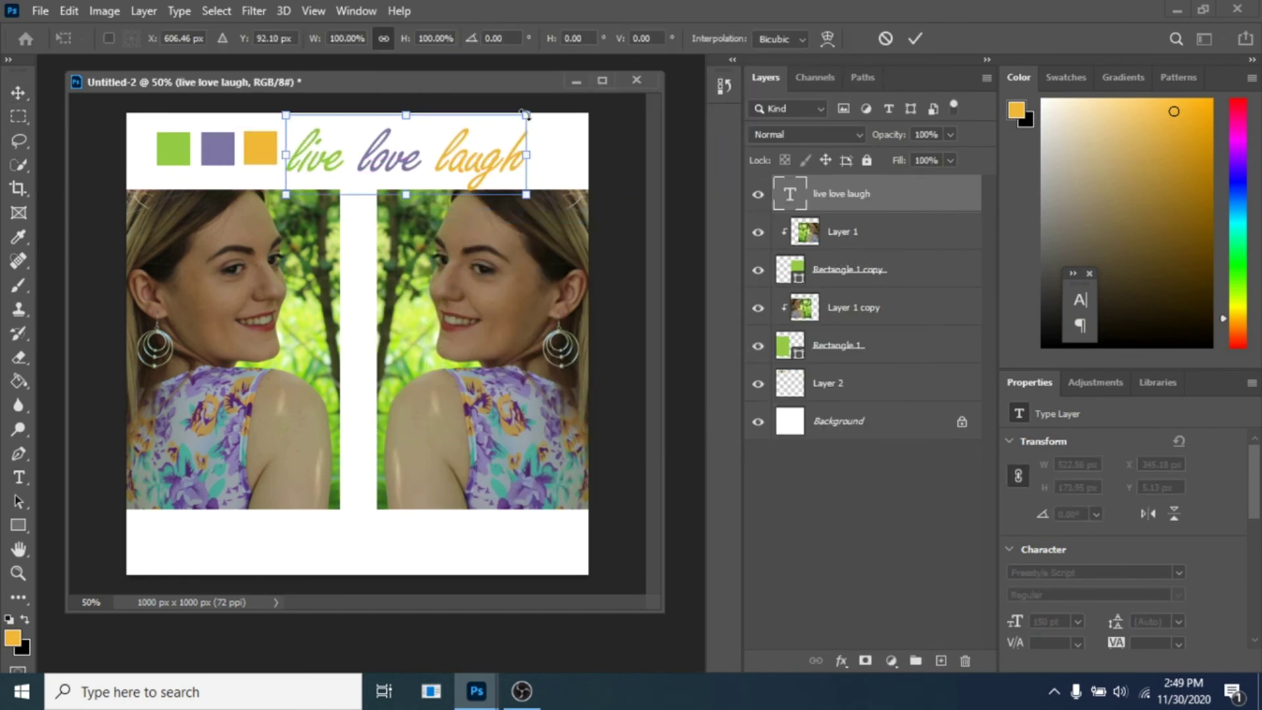
drag(526, 115, 519, 100)
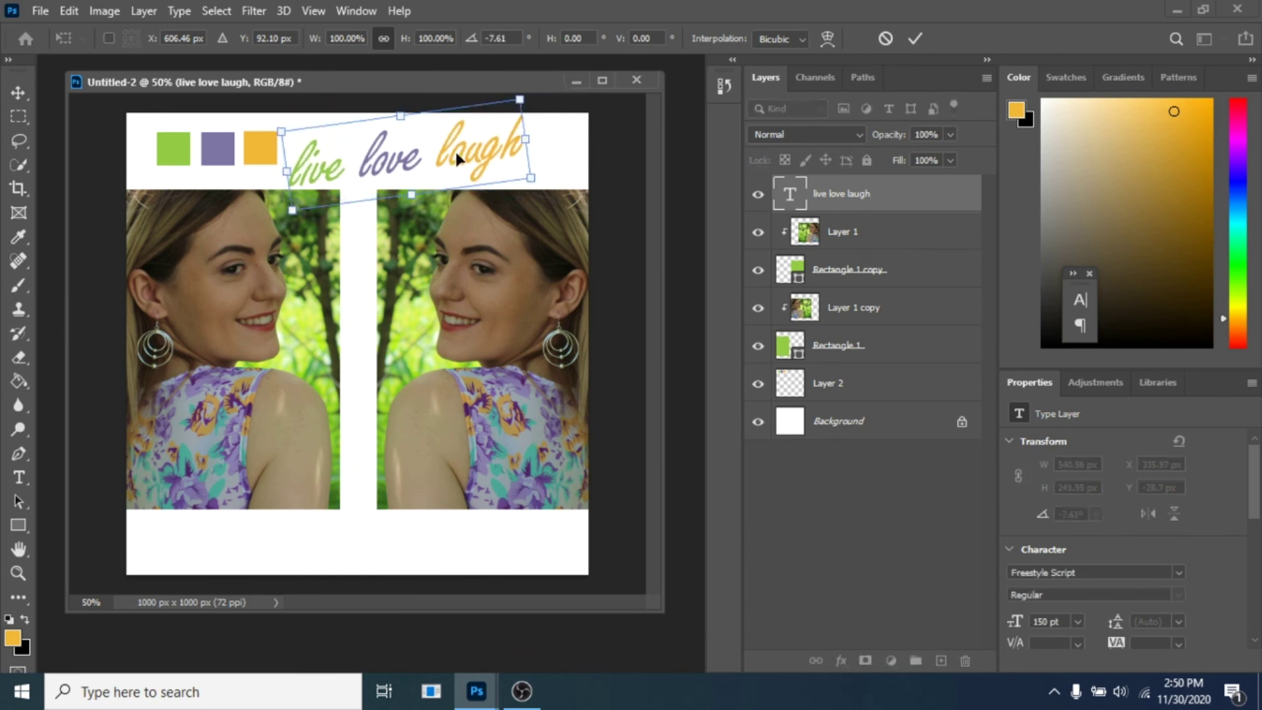
drag(447, 163, 458, 158)
key(Return)
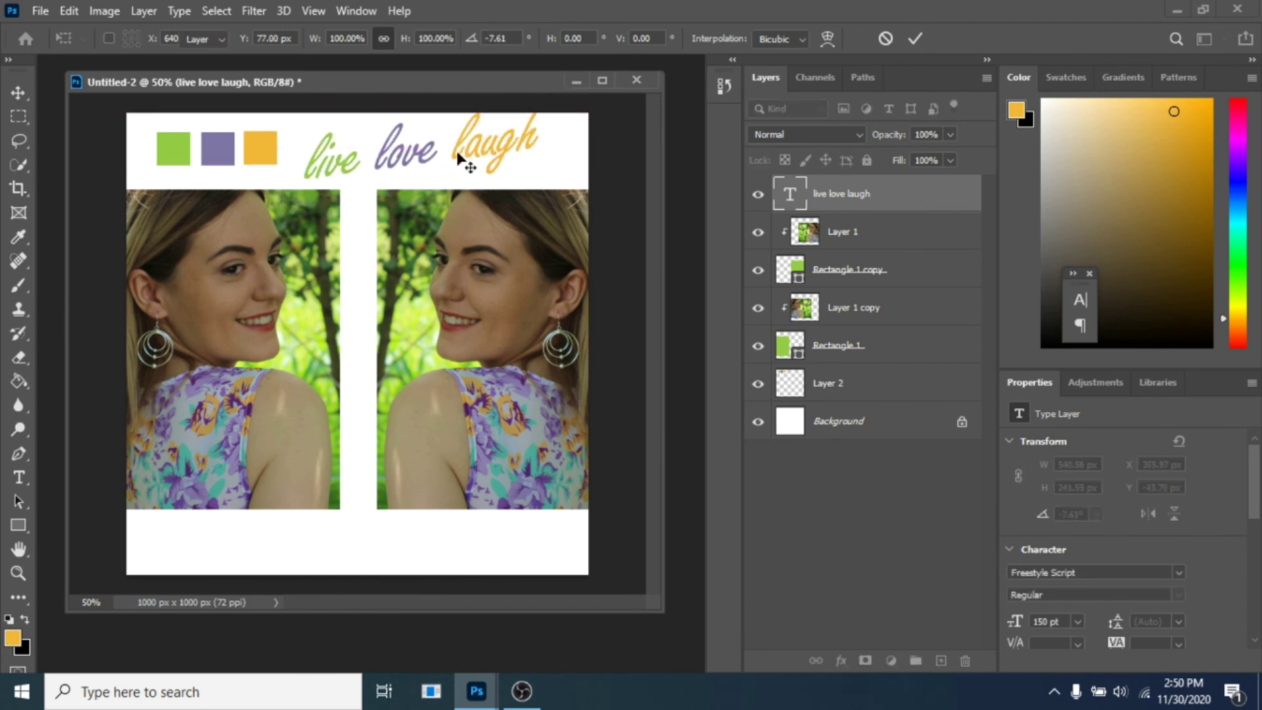
key(j)
click(868, 230)
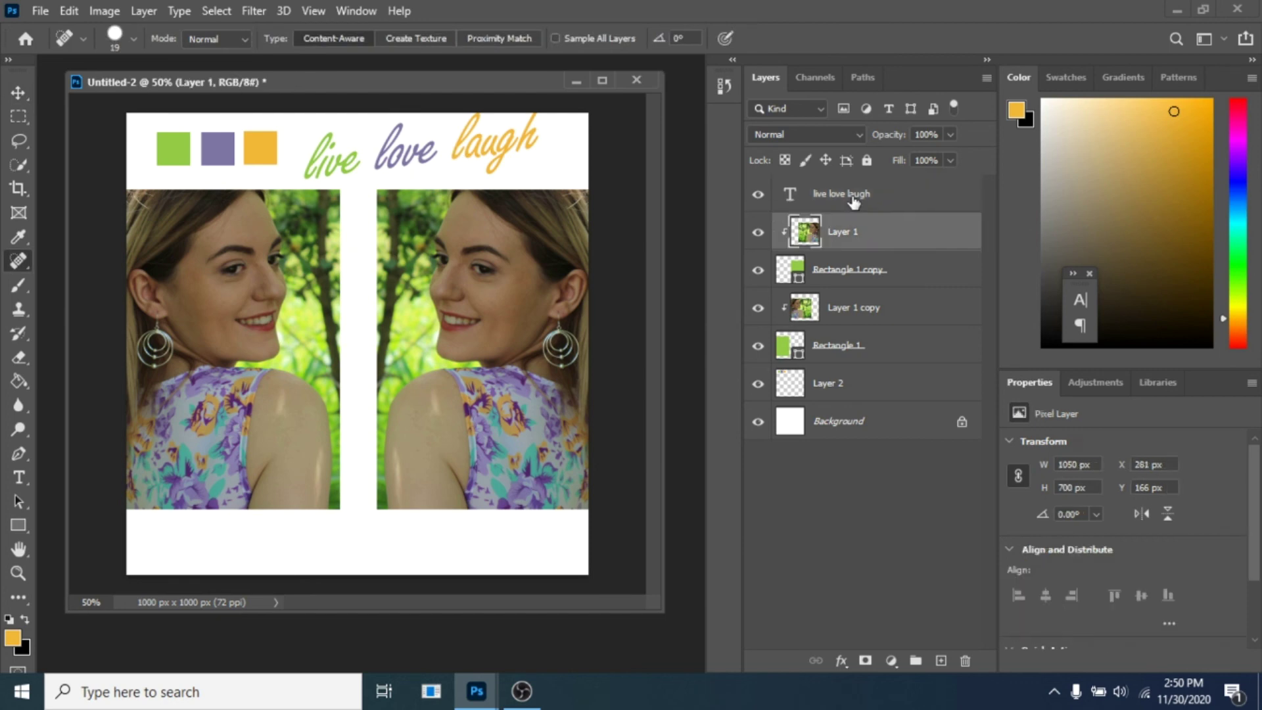
click(852, 197)
- Duplicate the 'live love laugh' text and move the copy to the bottom of the canvas
key(ctrl+j)
click(15, 95)
drag(398, 166, 261, 551)
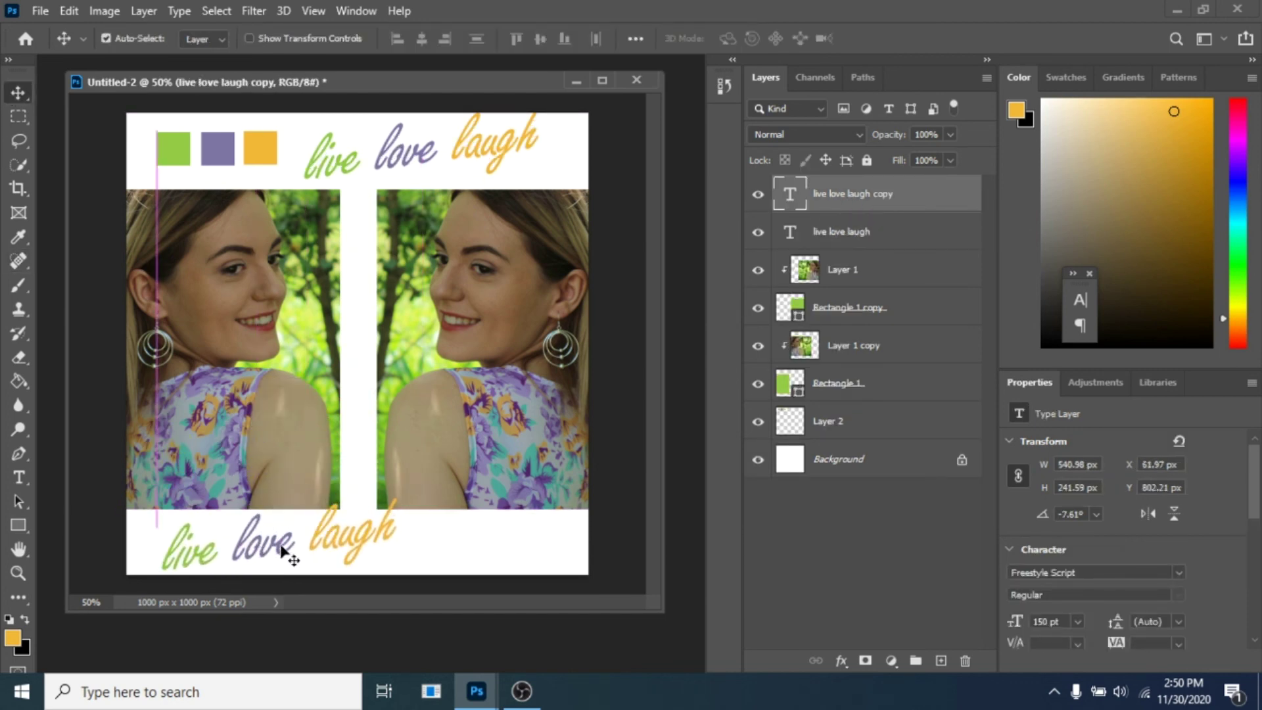
- Flatten all layers into a single image
click(832, 460)
right_click(832, 462)
click(868, 386)
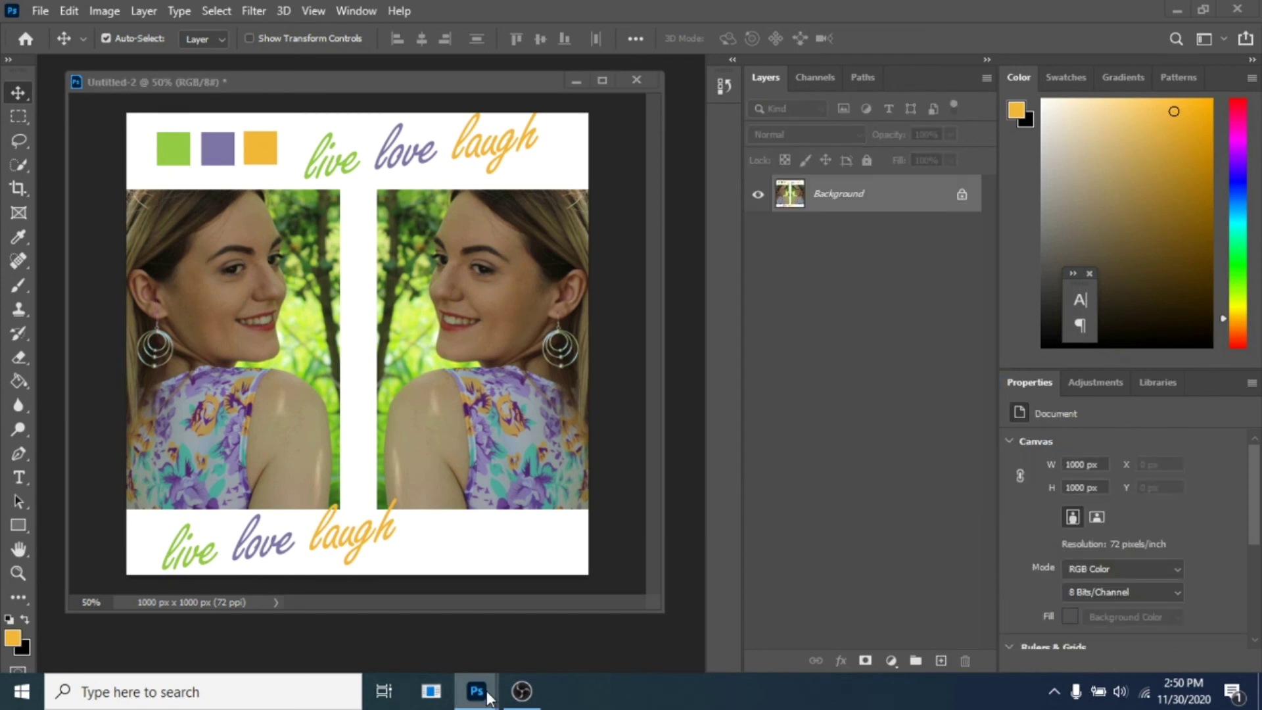
- Bring the first post's Untitled-1 window forward and move it to the right
mouse_move(490, 698)
click(519, 611)
drag(263, 242, 892, 69)
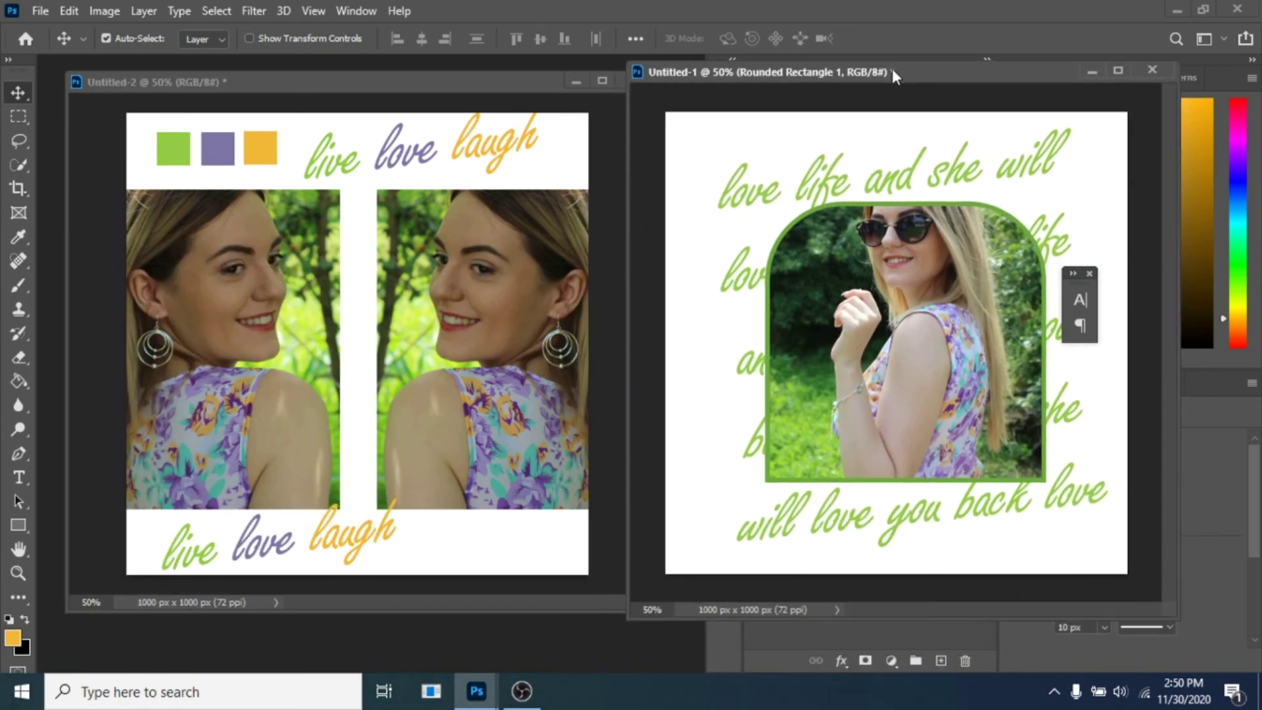